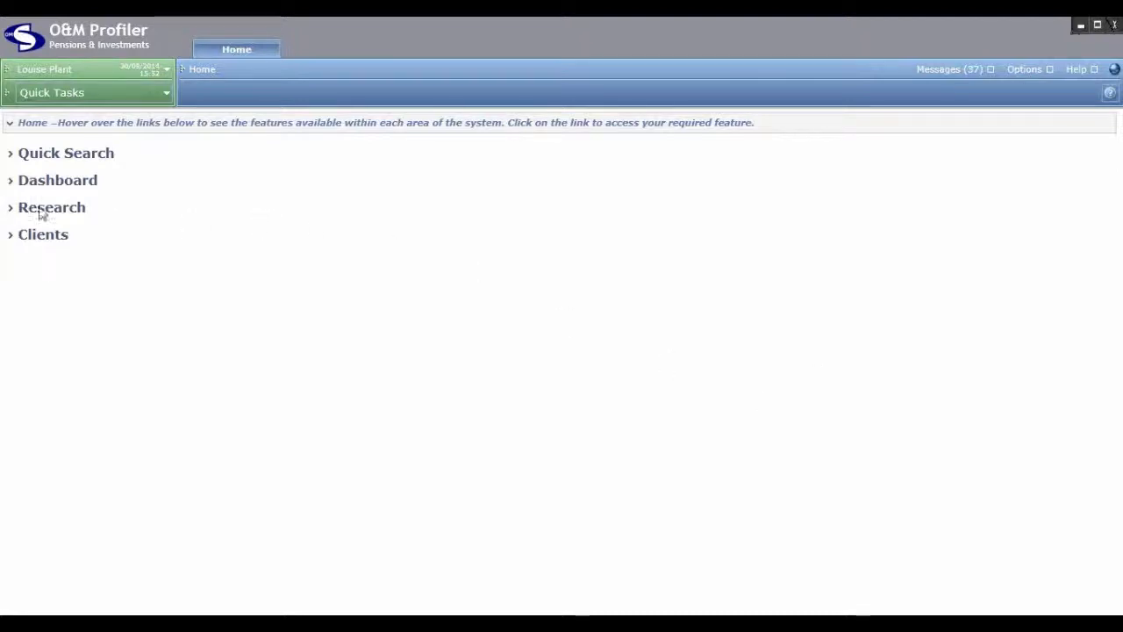
Step: Go to the research area for portfolios and composite benchmarks and create a new model portfolio
mouse_move(27, 209)
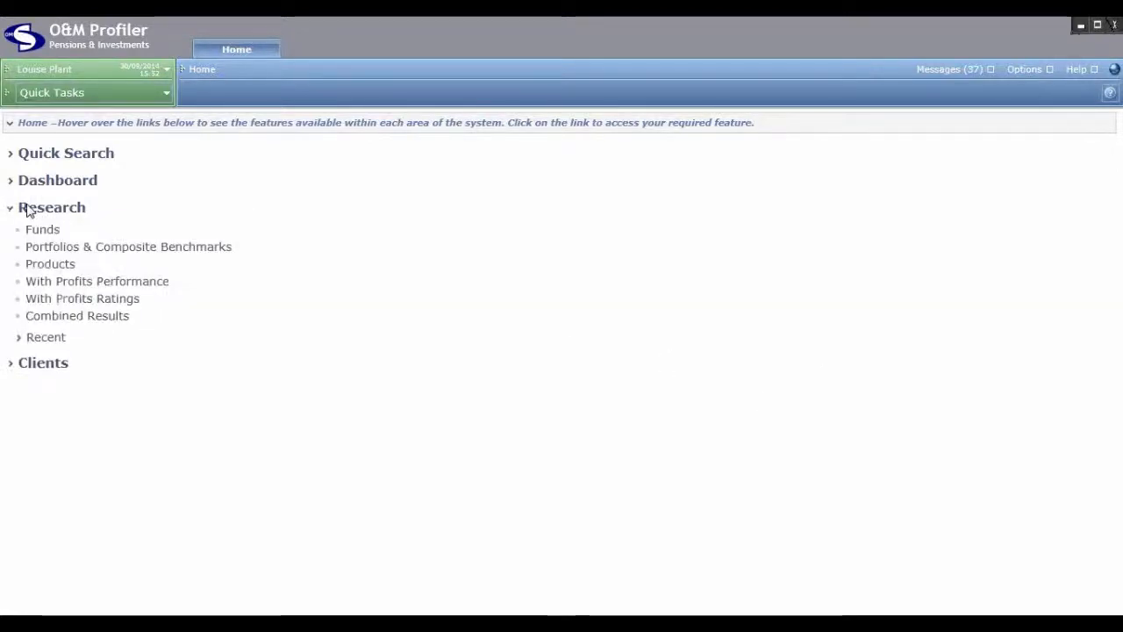
click(38, 252)
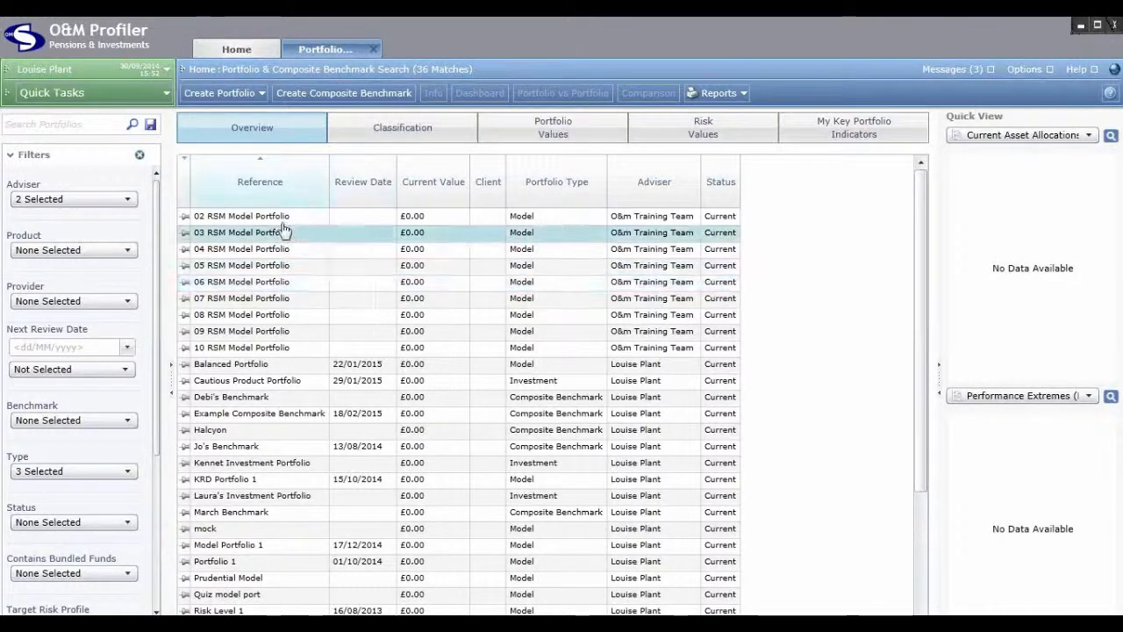
click(247, 94)
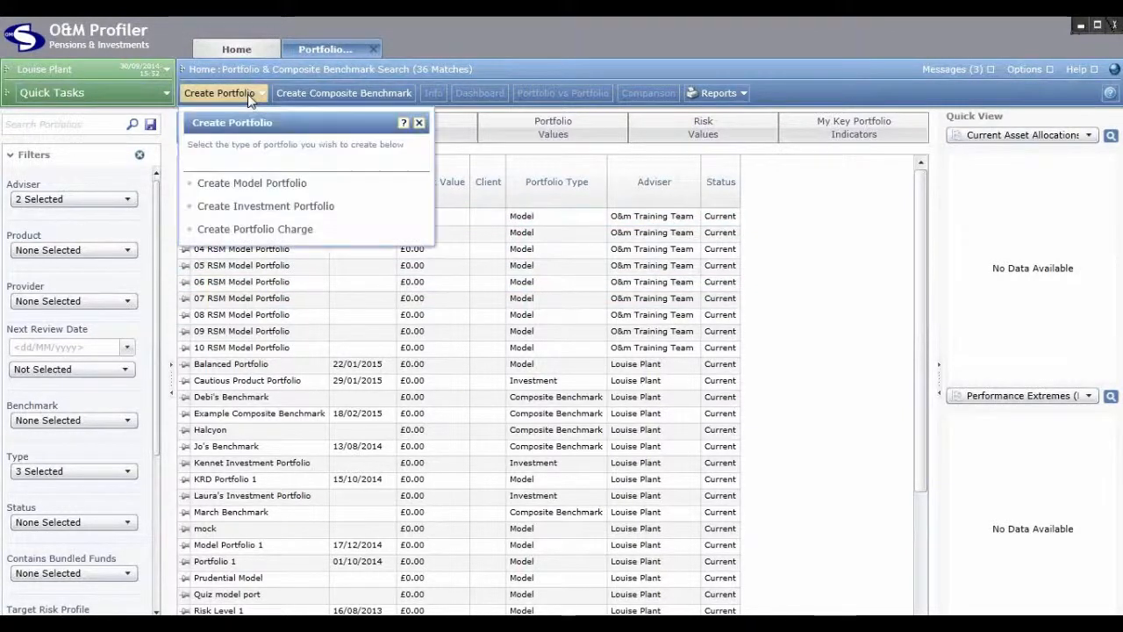
click(247, 194)
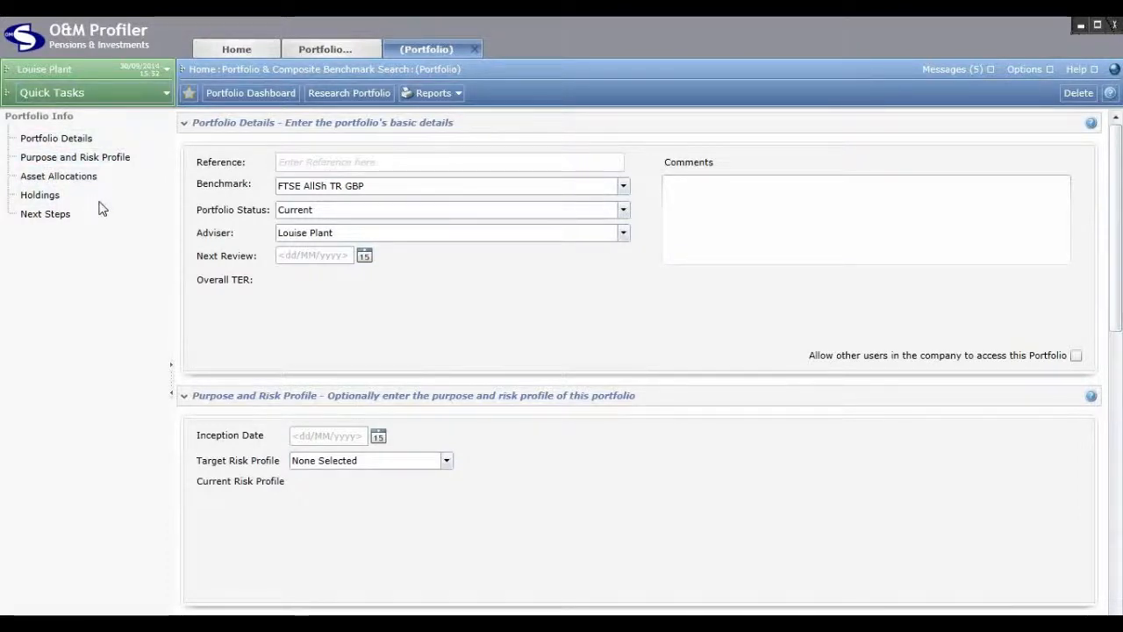
Step: Enter Risk Level 2 as the reference in the new portfolio's details
click(85, 140)
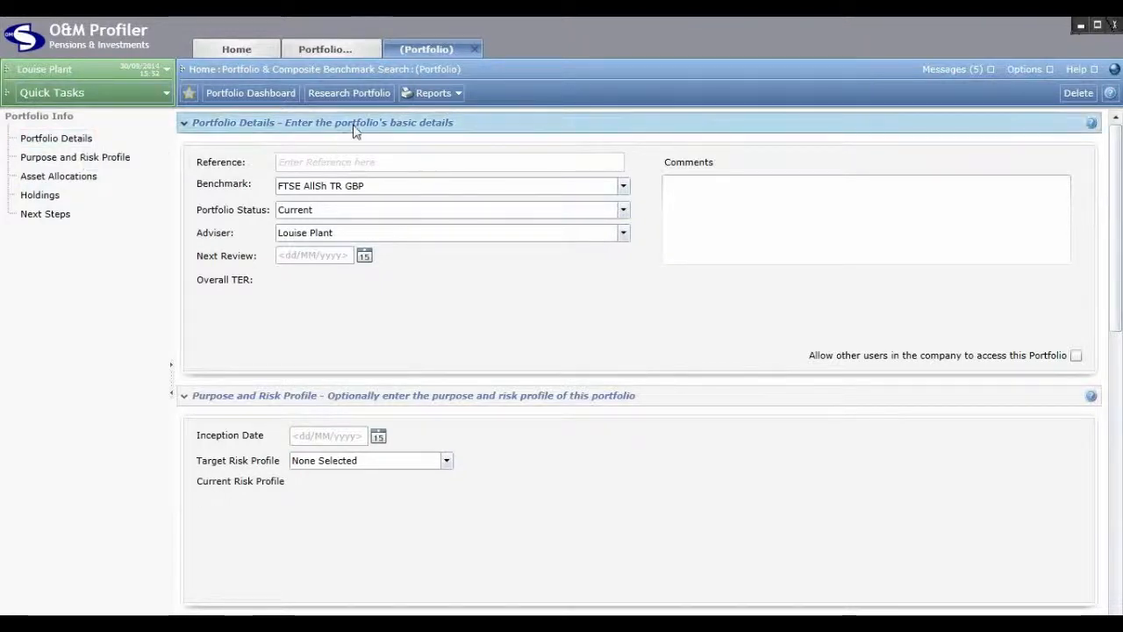
click(357, 162)
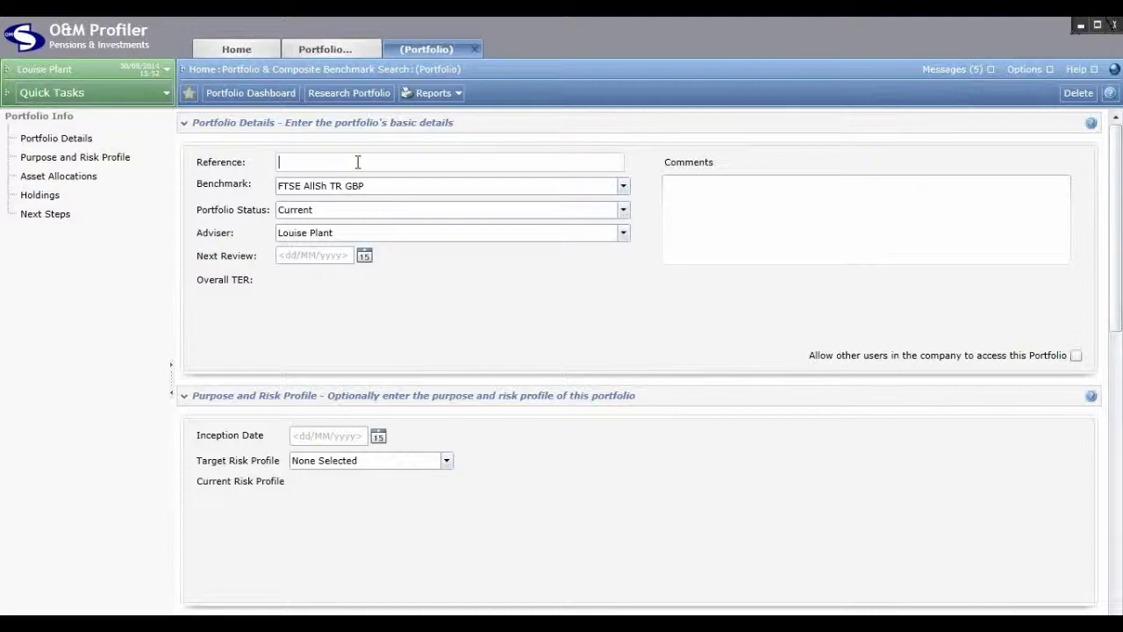
text(Risk Level 2)
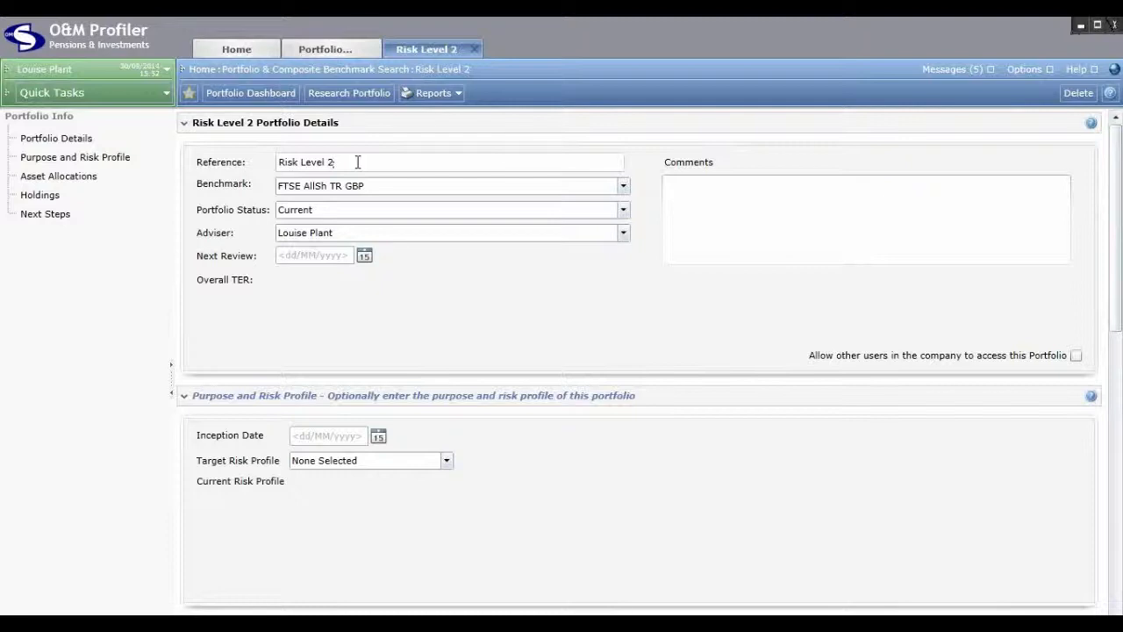
Step: Look through the available benchmarks and portfolio statuses, keeping FTSE AllSh TR GBP and Current selected
click(624, 187)
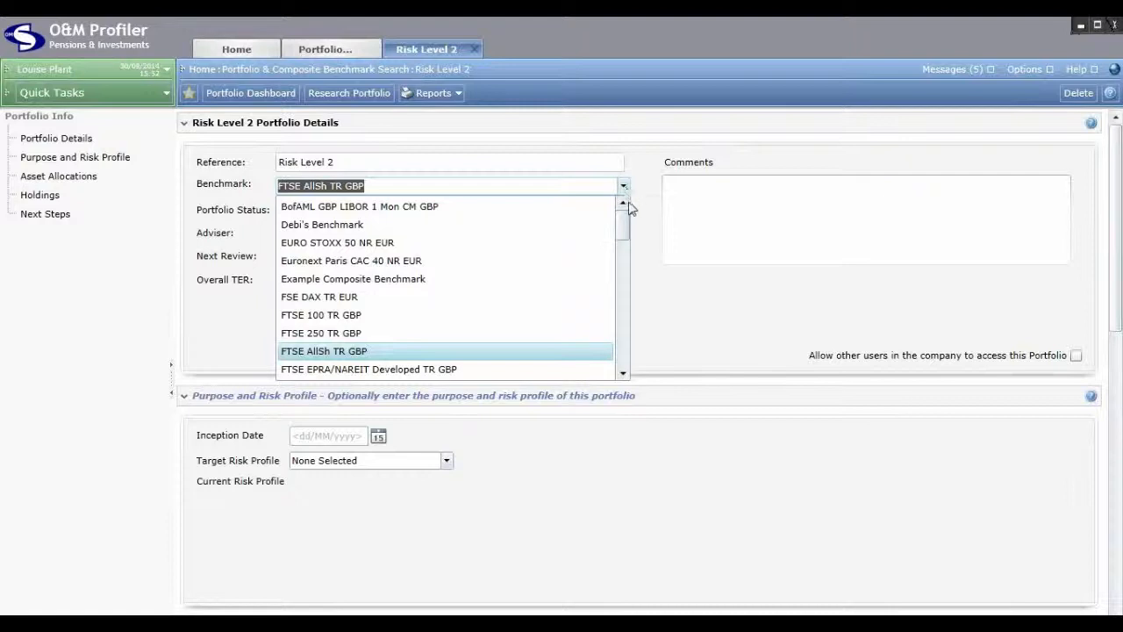
drag(623, 220, 619, 361)
scroll(594, 238, up, 10)
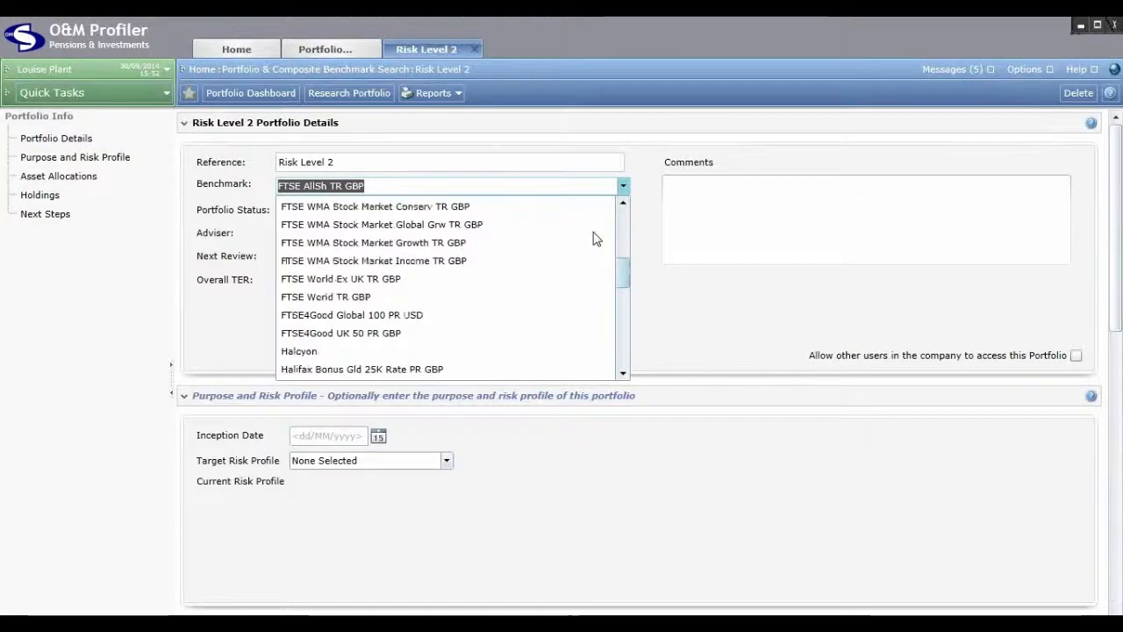
click(652, 252)
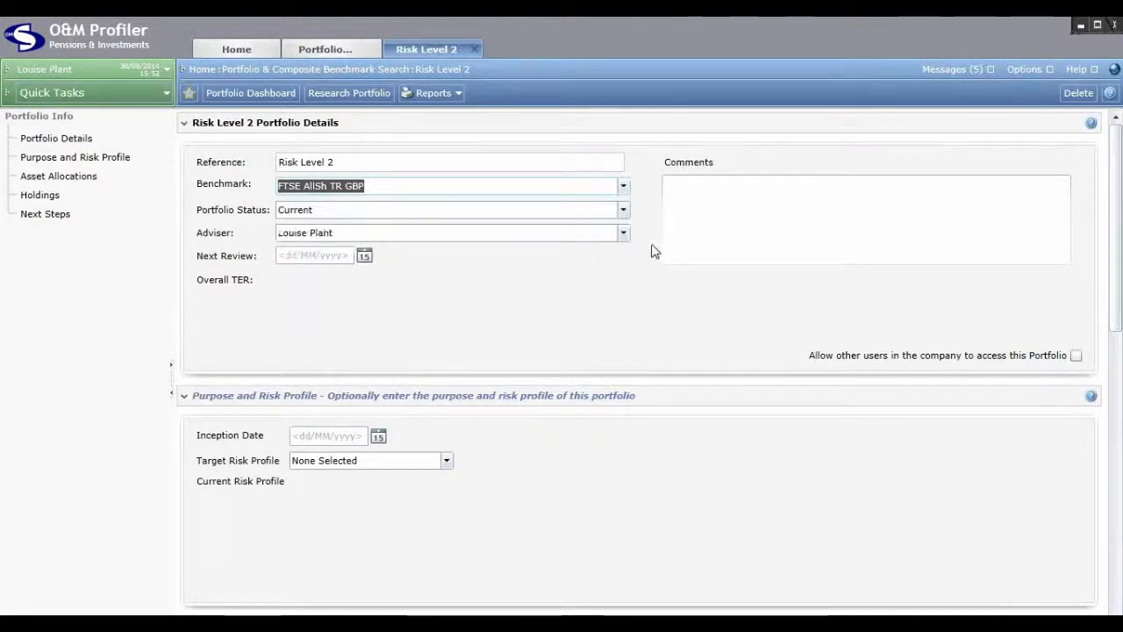
click(624, 211)
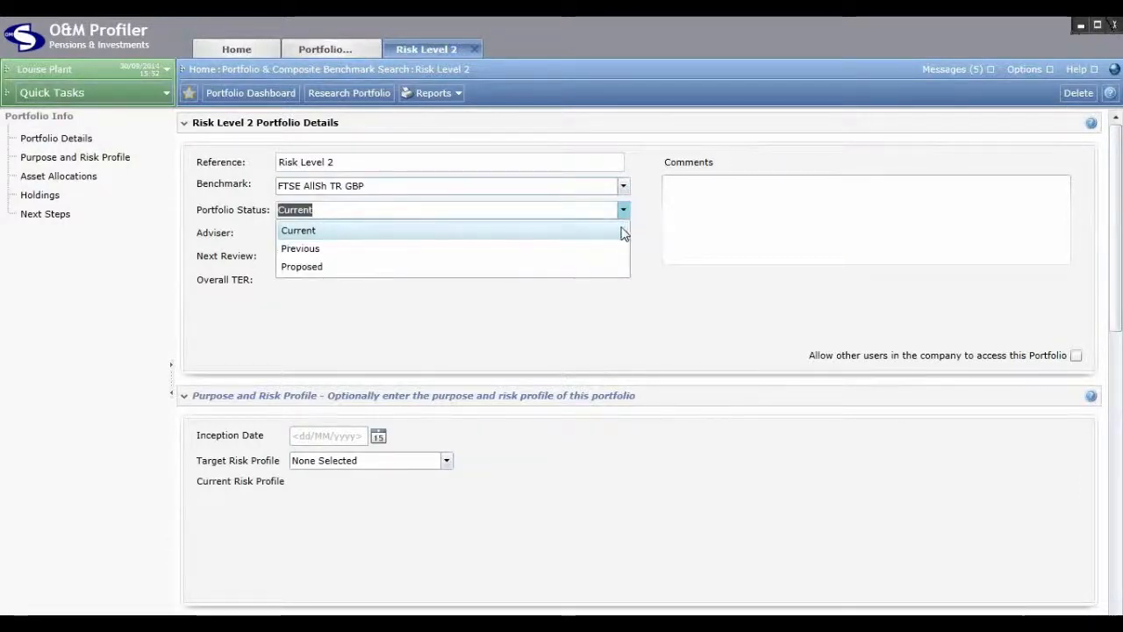
click(622, 231)
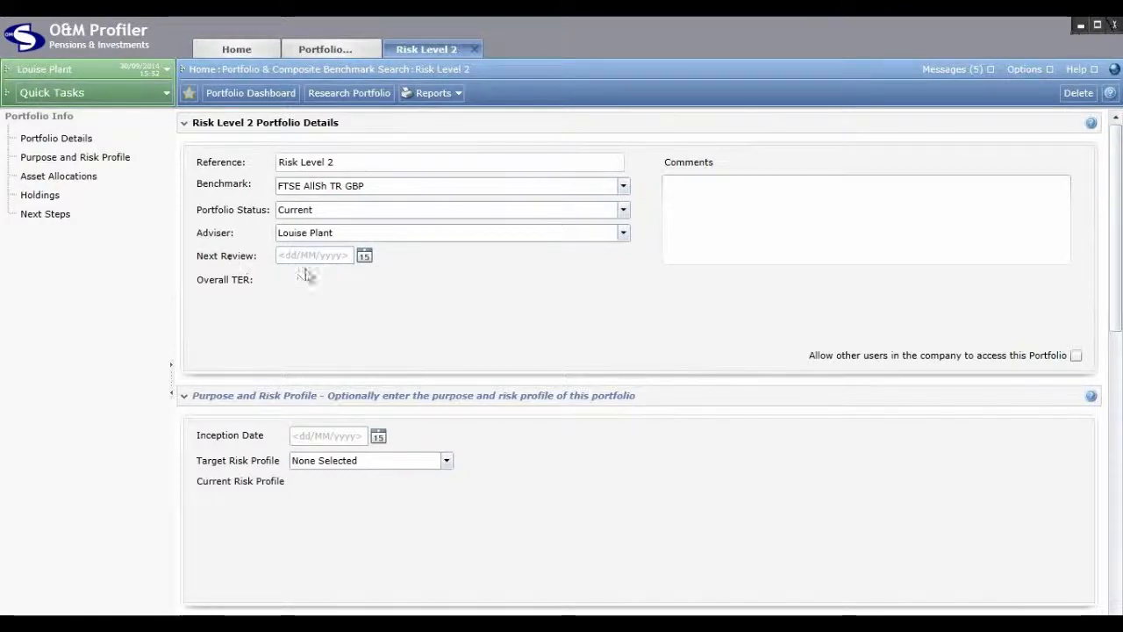
Step: Set the portfolio's next review date to 20/05/2015 and place the cursor in the comments field
click(365, 257)
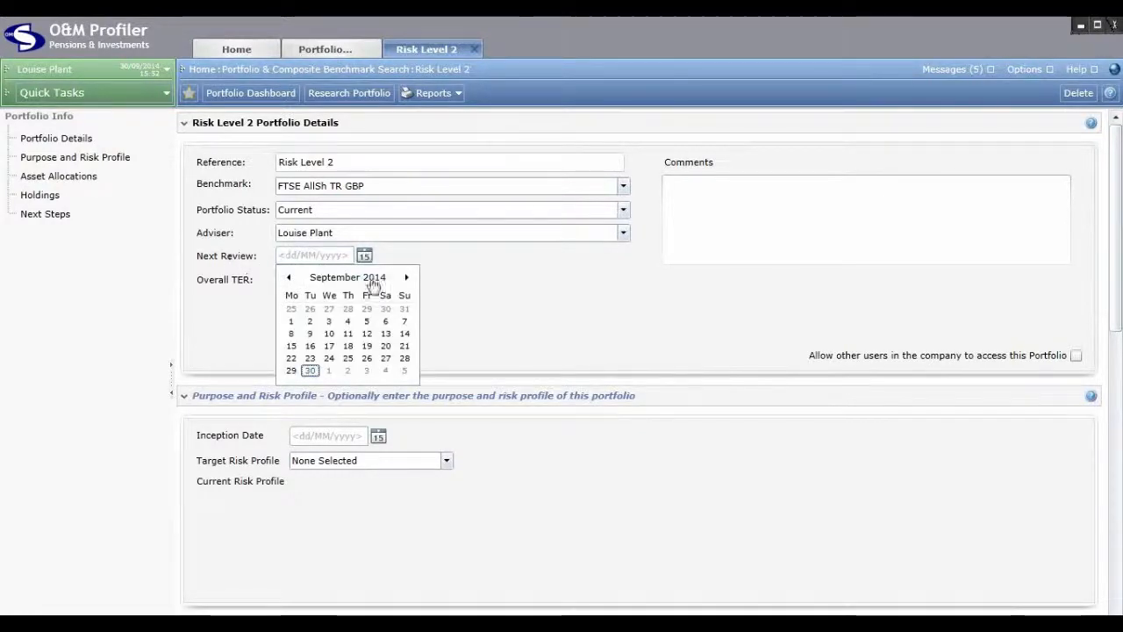
click(407, 277)
click(407, 277)
click(408, 277)
click(407, 277)
click(407, 277)
click(407, 277)
click(407, 277)
click(407, 277)
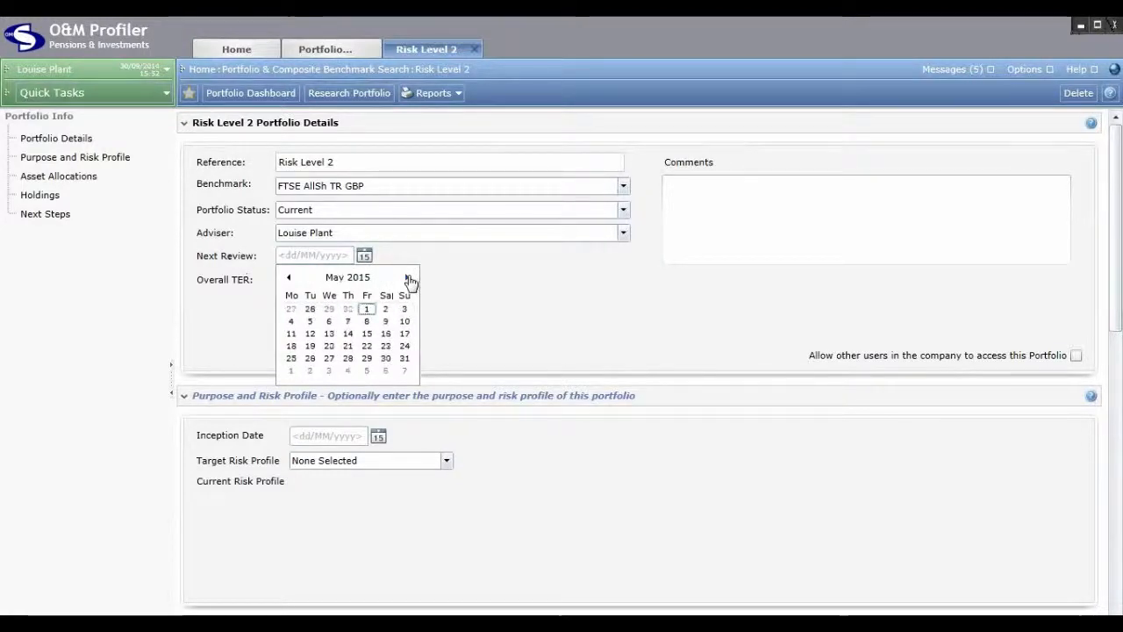
click(329, 345)
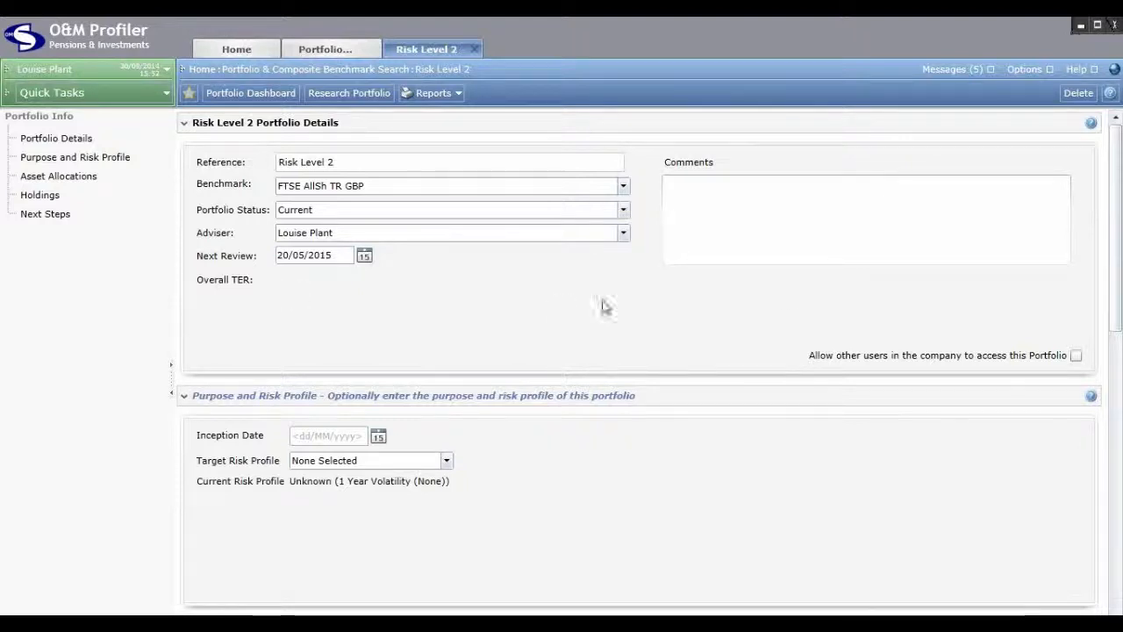
click(747, 208)
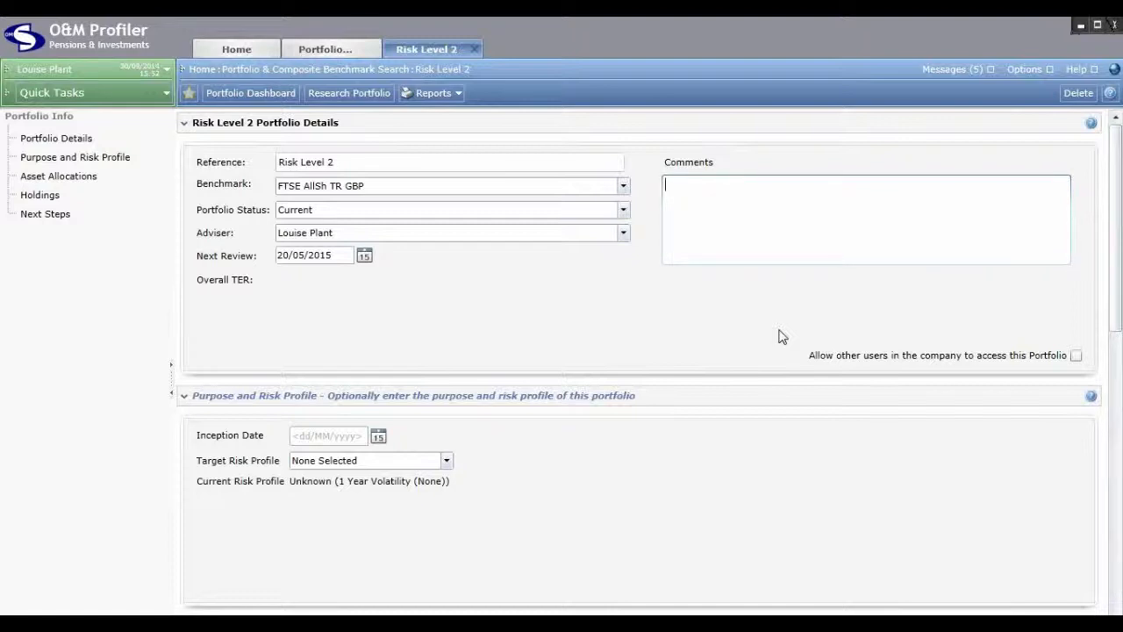
Step: Set the portfolio's inception date to 10/03/2011 and its target risk profile to 2: Cautious
drag(1117, 322, 1038, 372)
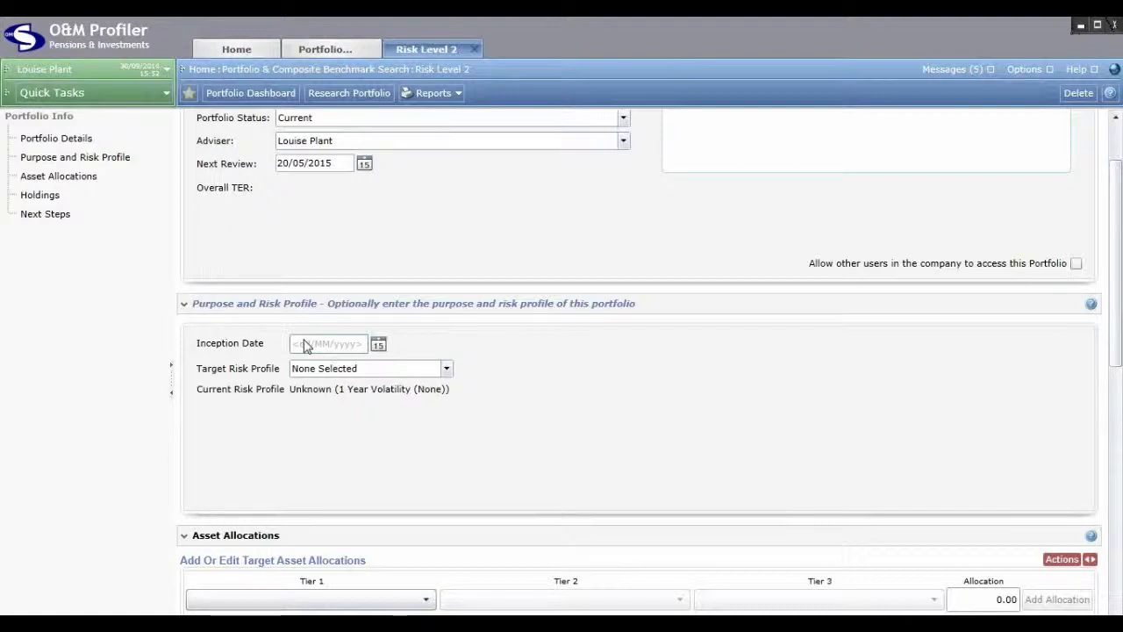
click(378, 345)
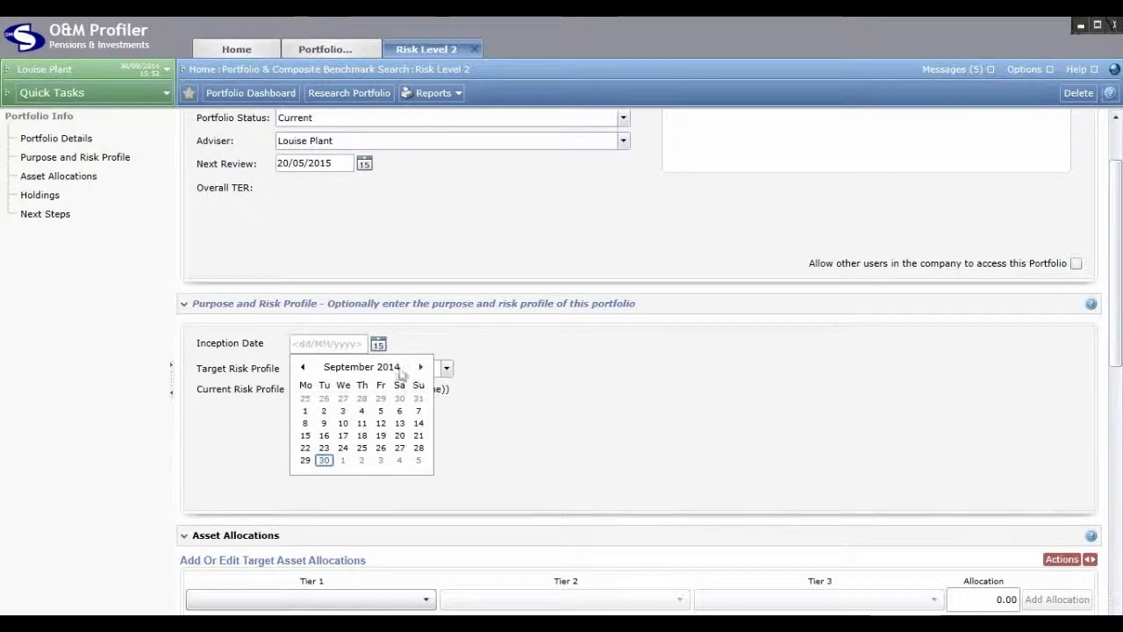
click(359, 372)
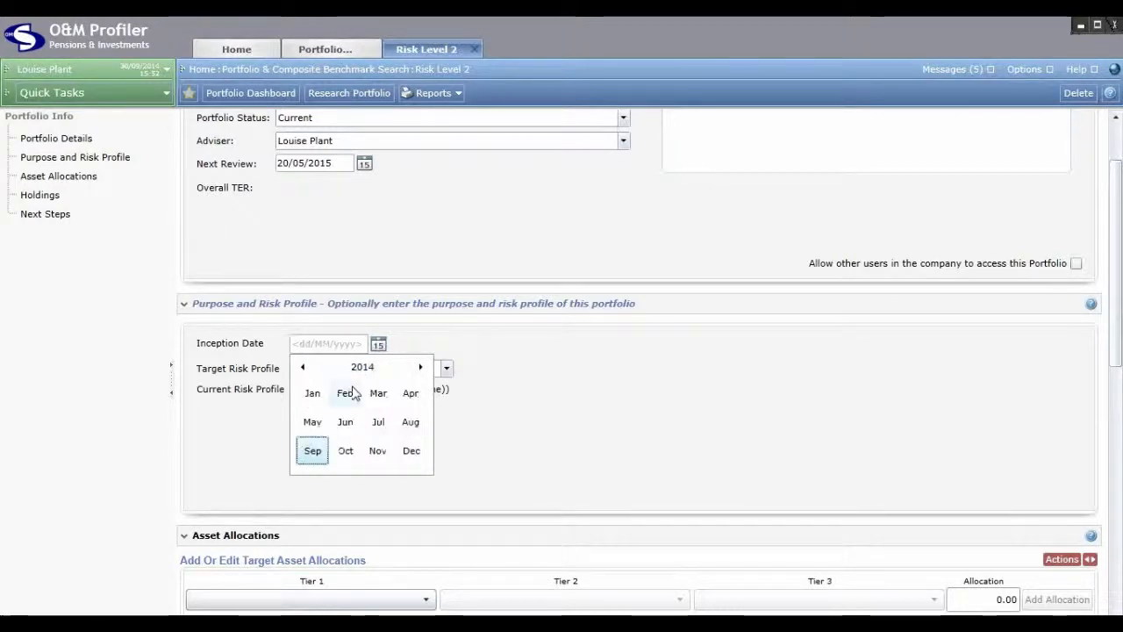
click(358, 372)
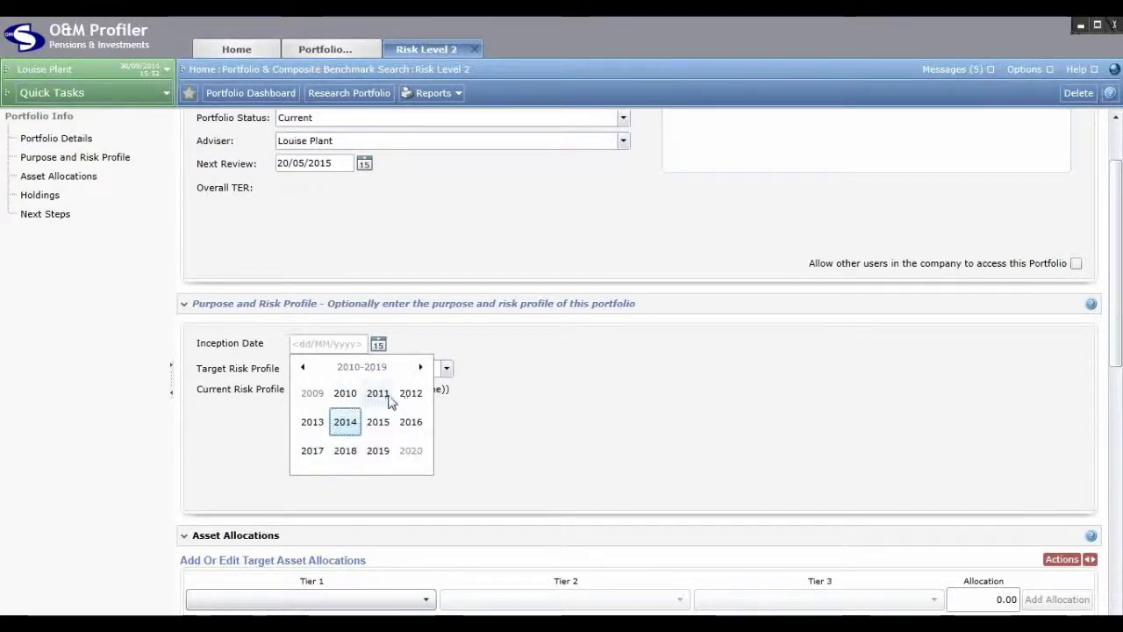
click(380, 393)
click(378, 394)
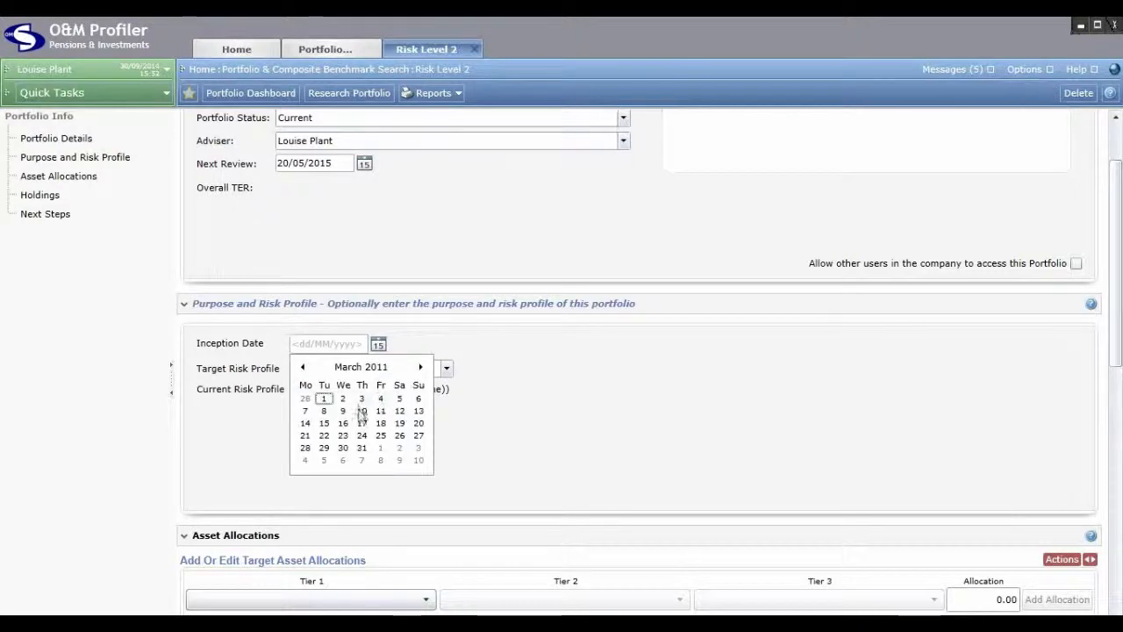
click(359, 410)
click(362, 422)
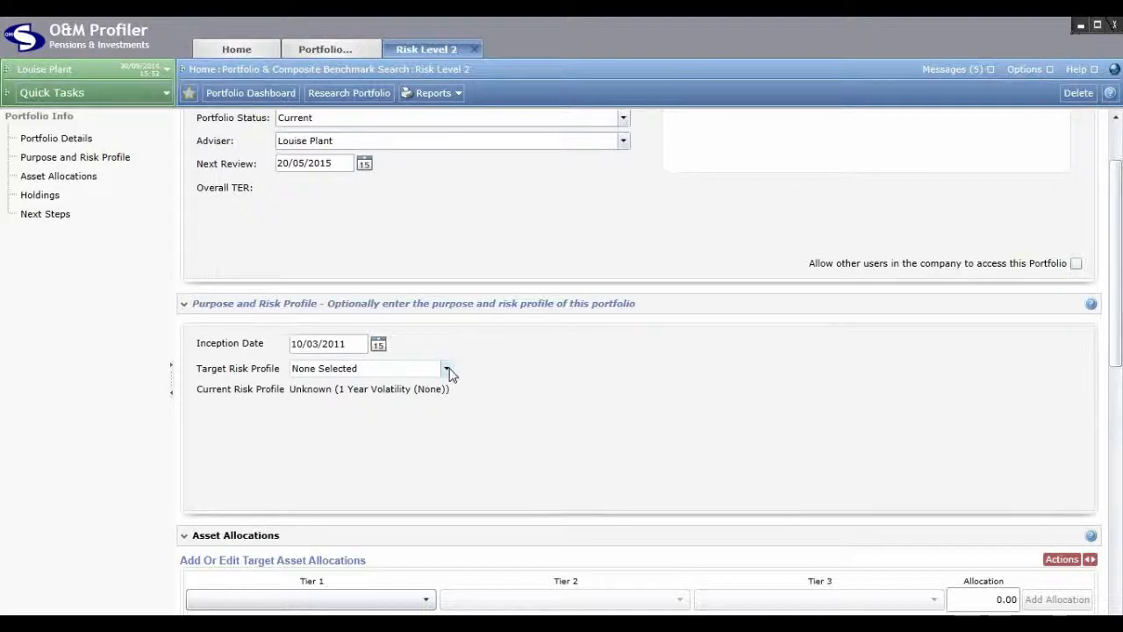
click(447, 370)
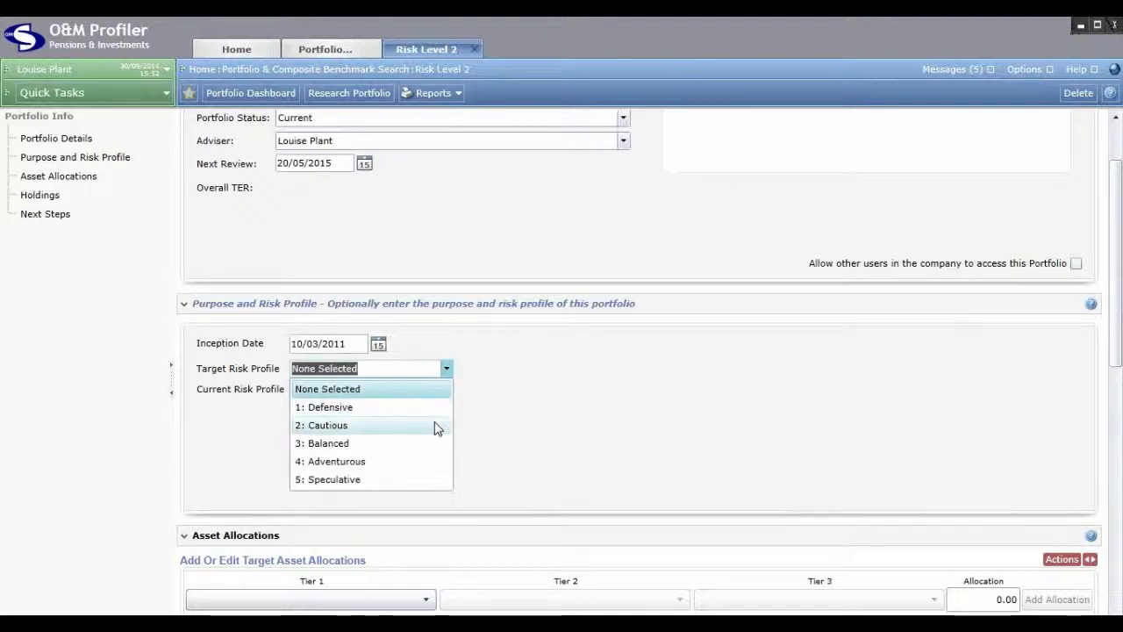
click(436, 427)
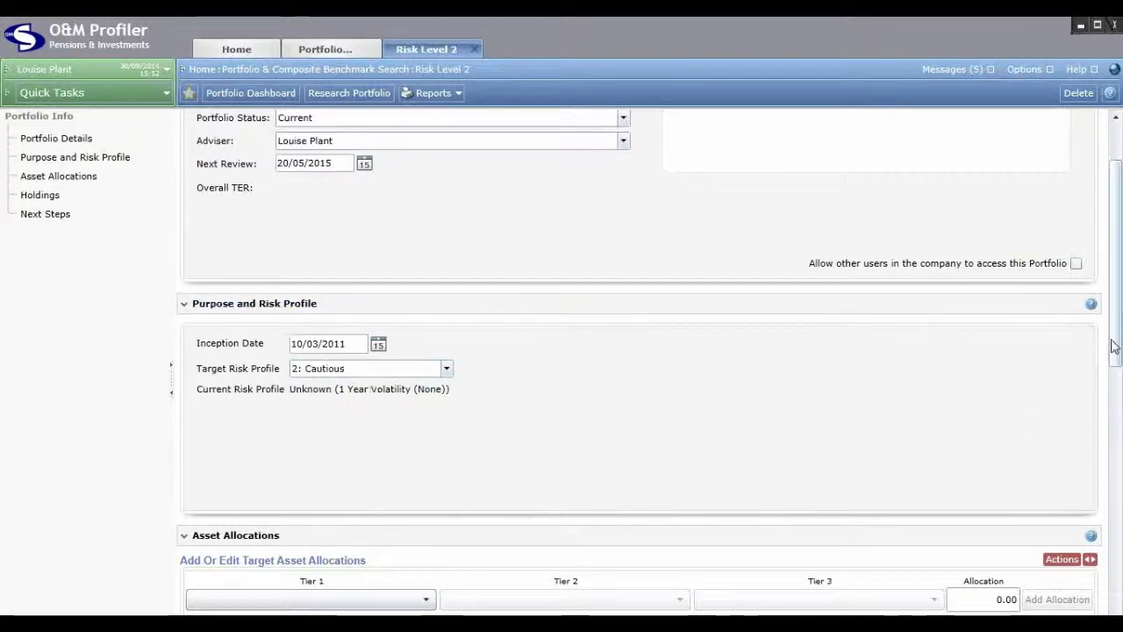
Step: Add a 15.00% target asset allocation for Equity, Overseas Equity, North American Equity
drag(1116, 356, 1116, 470)
click(603, 243)
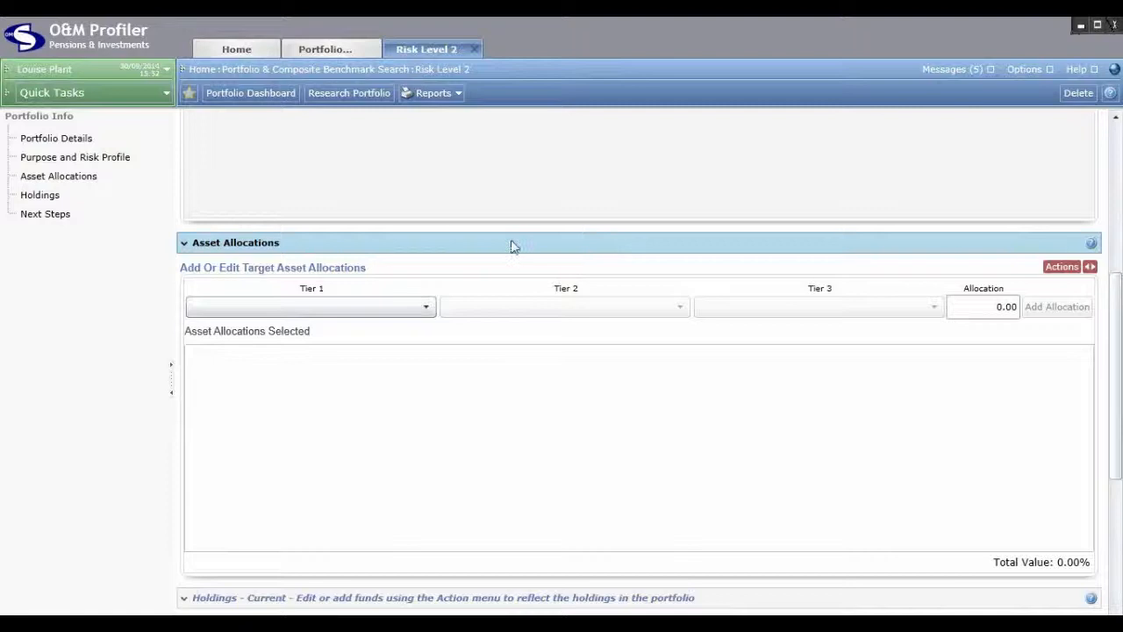
click(305, 307)
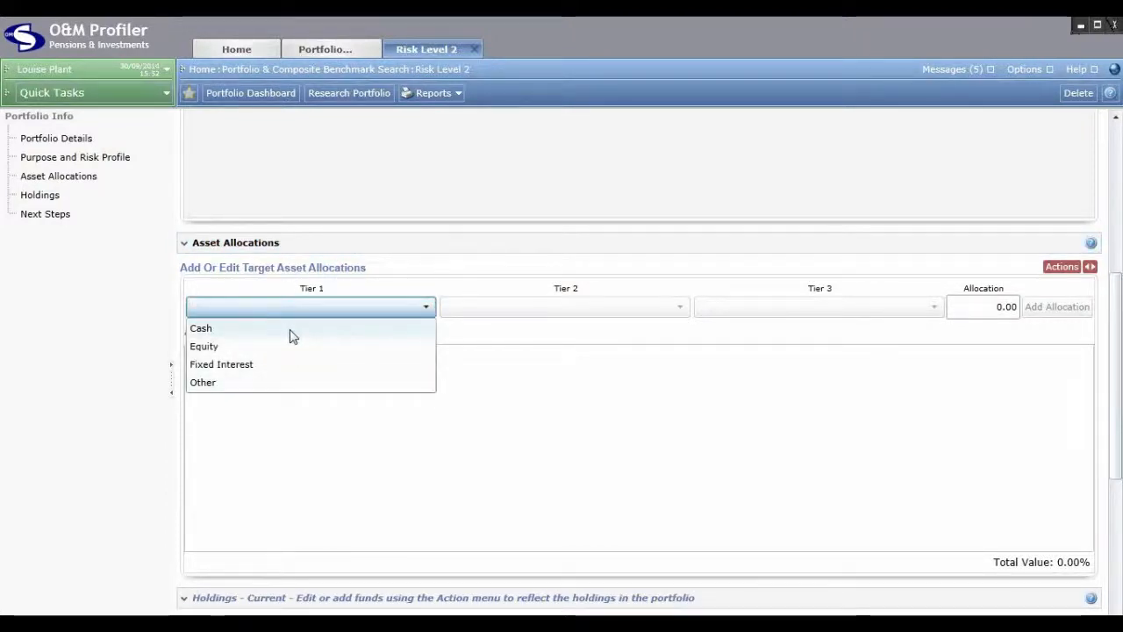
click(271, 348)
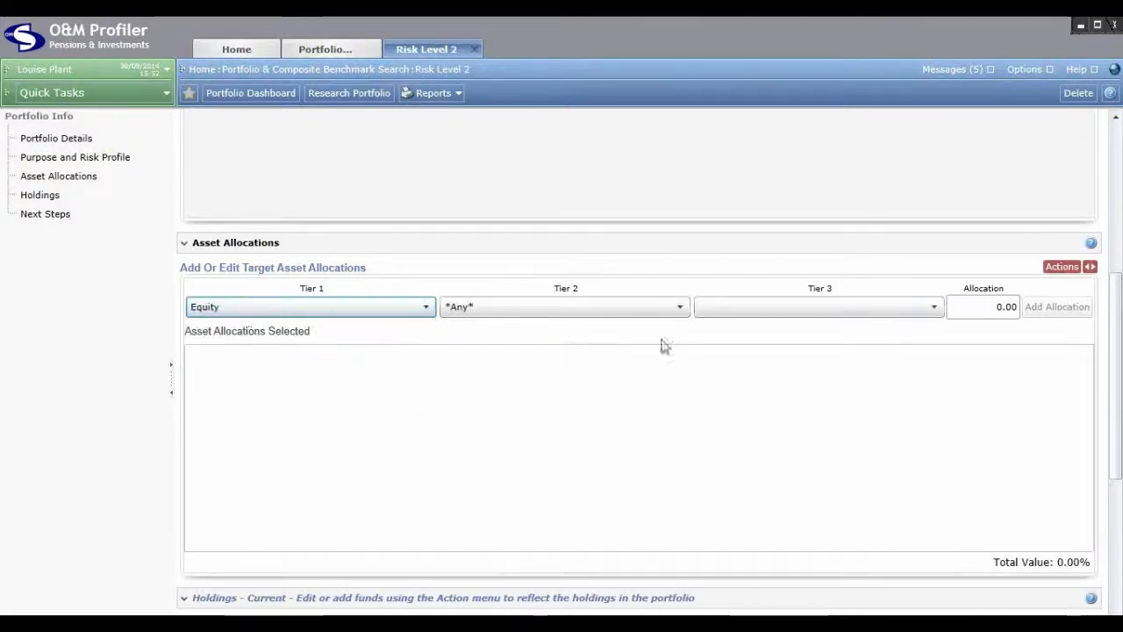
click(1010, 307)
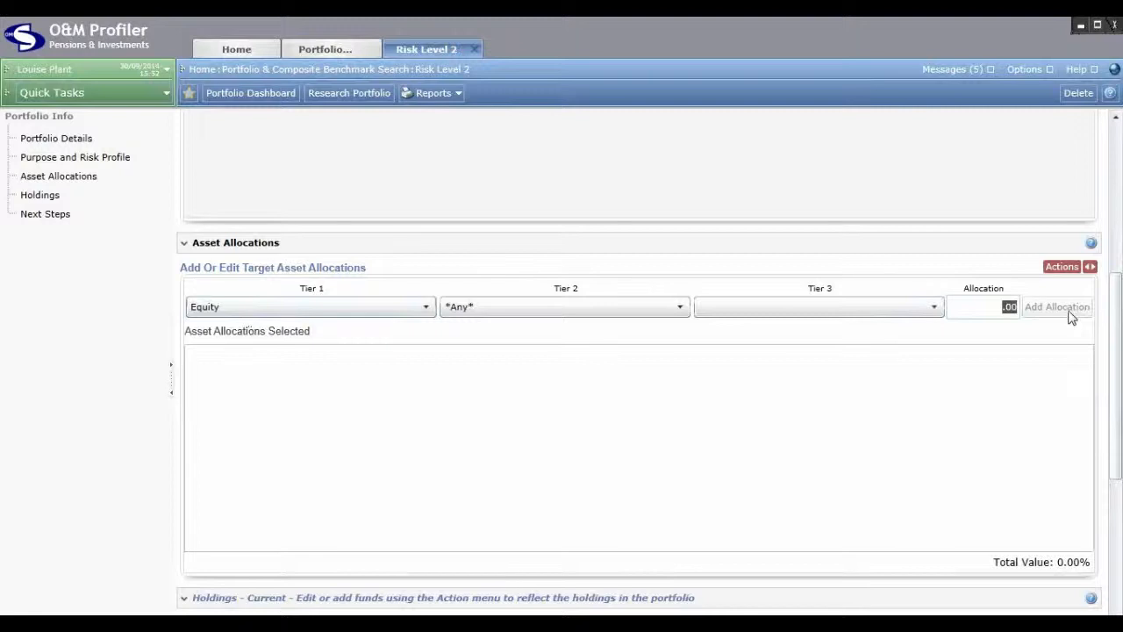
click(670, 310)
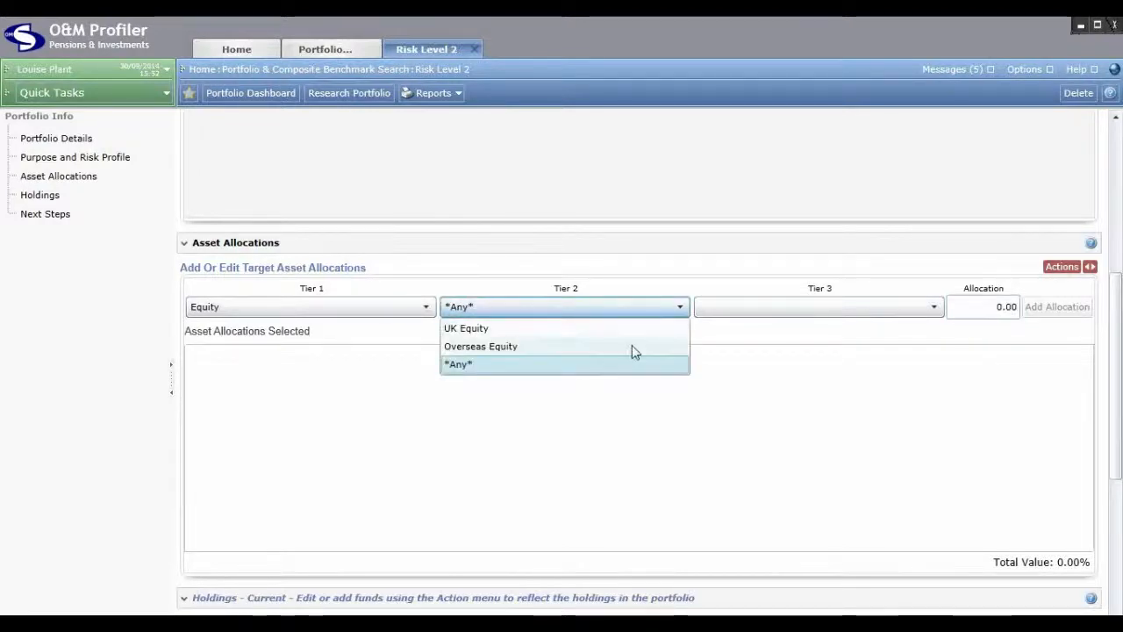
click(633, 347)
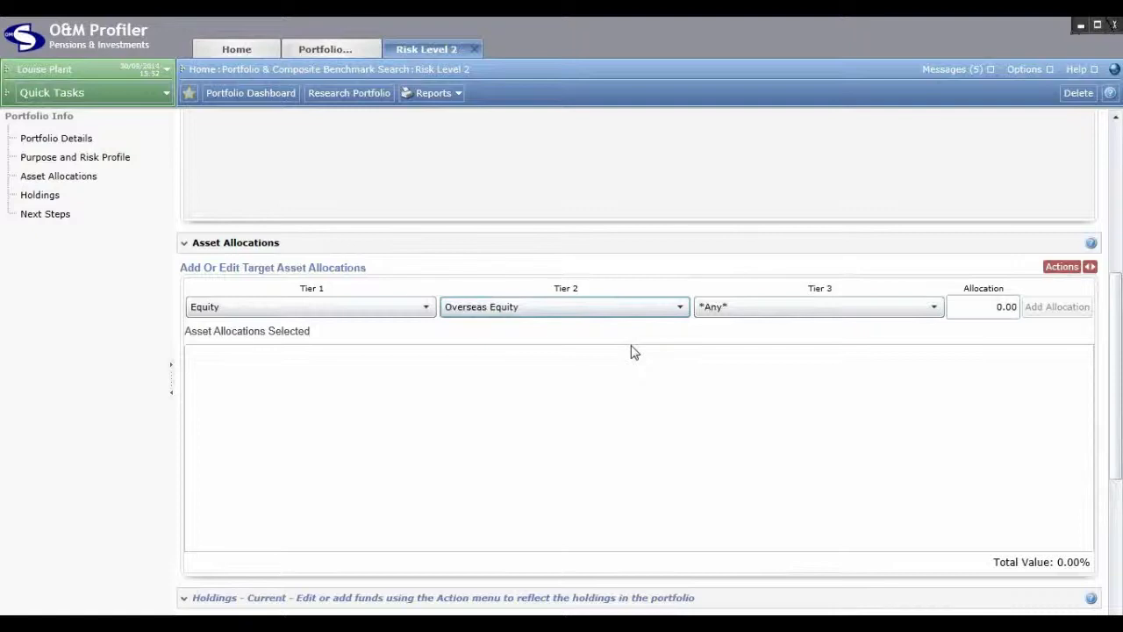
click(933, 309)
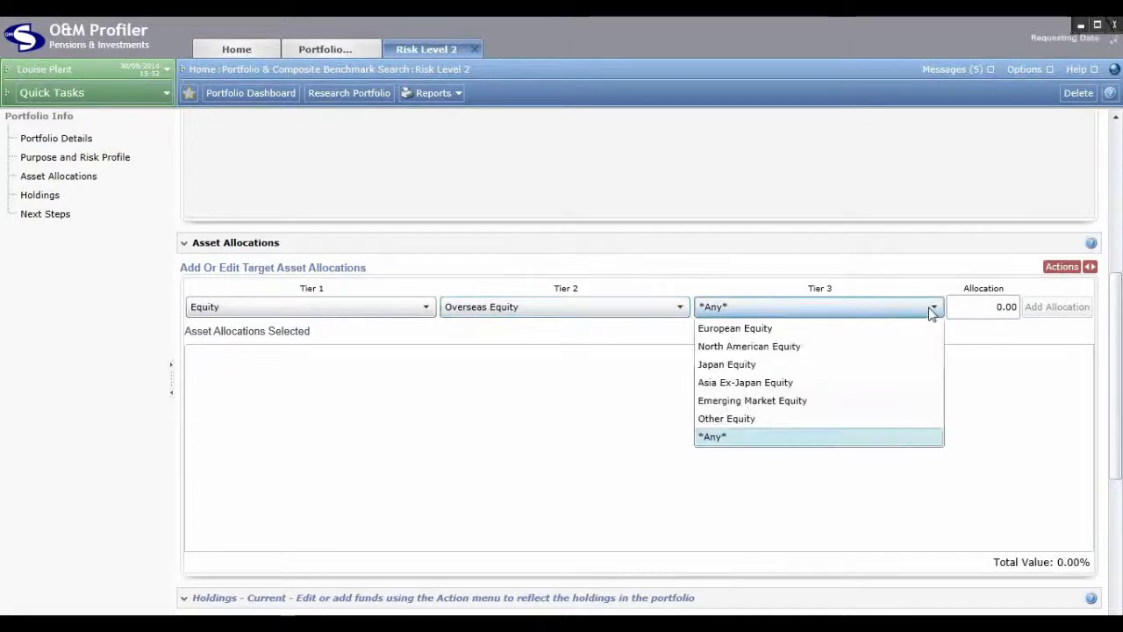
click(775, 347)
click(983, 307)
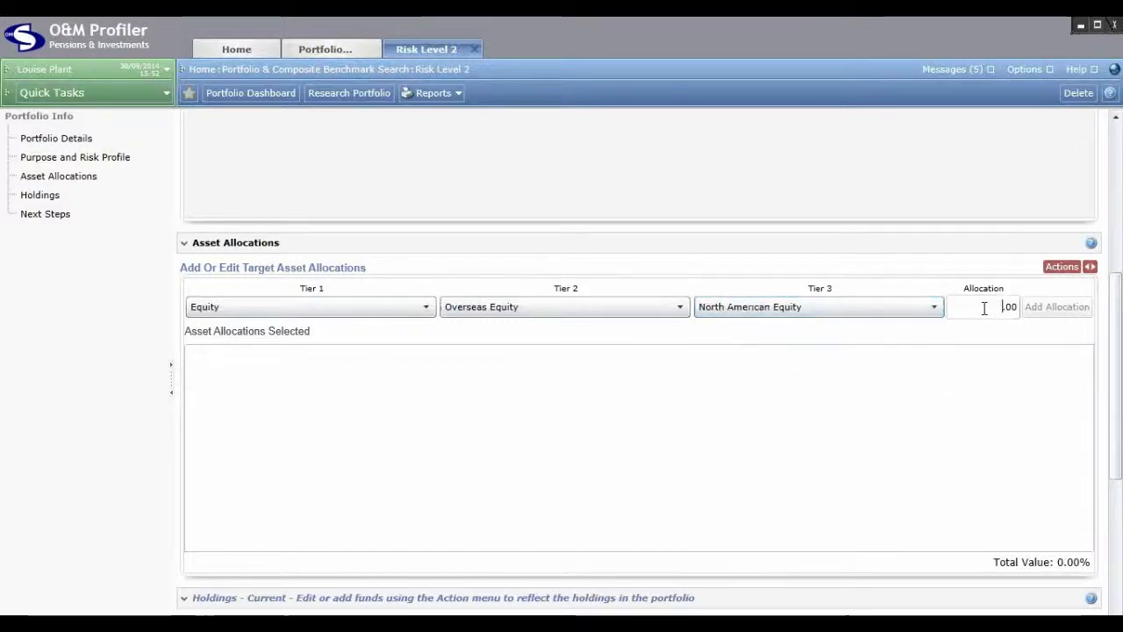
text(15)
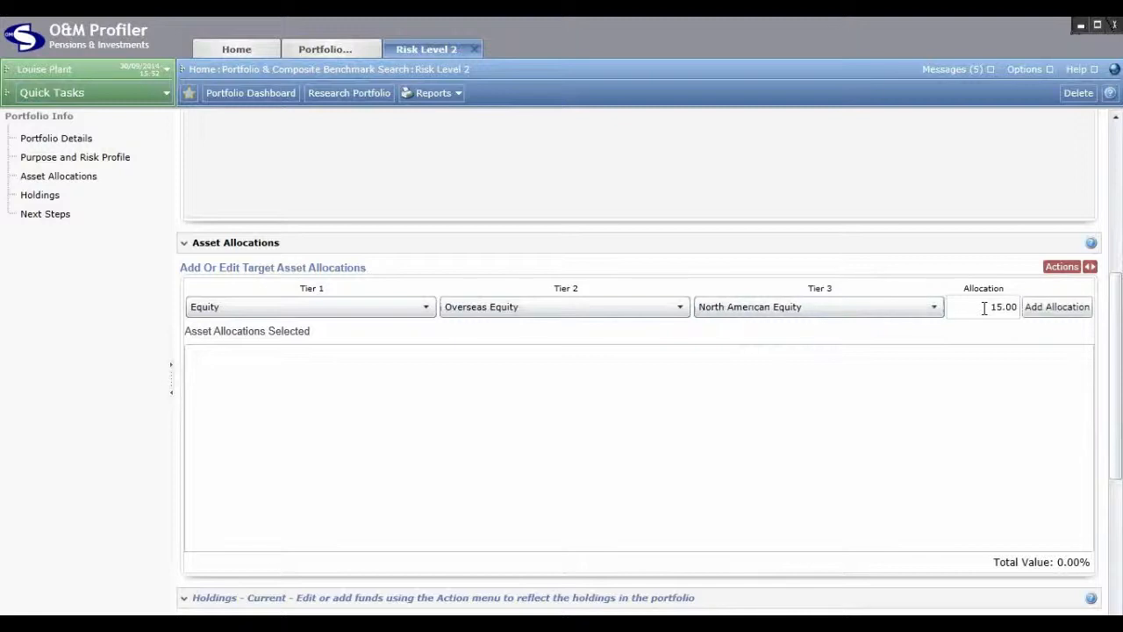
click(1080, 317)
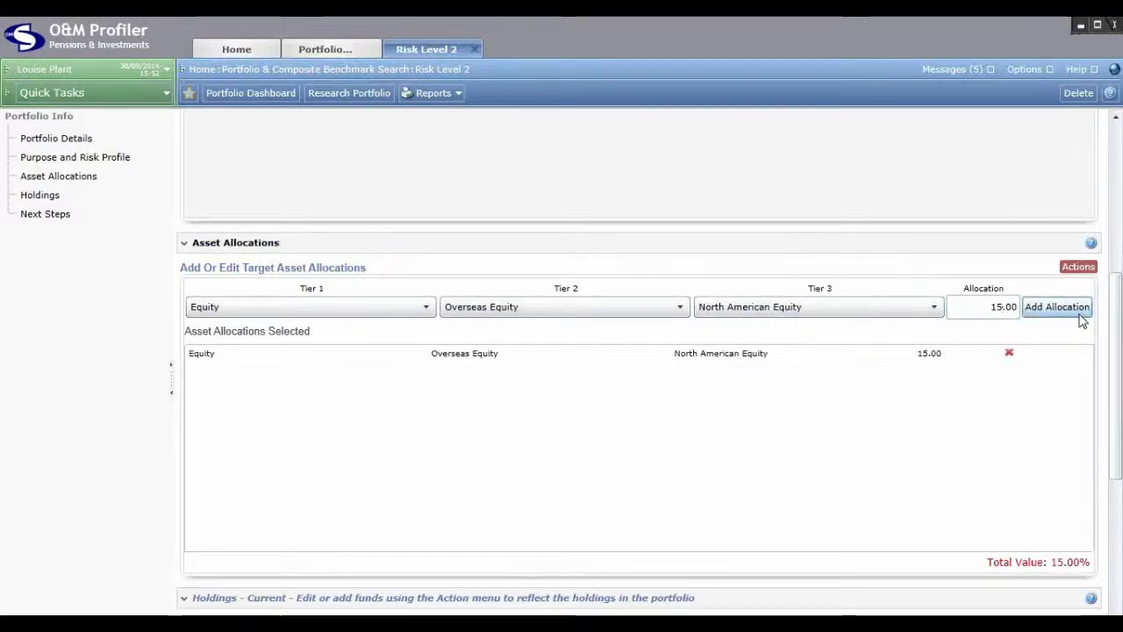
Step: Add a 25.00% target asset allocation for Equity, UK Equity, *Any*
click(571, 312)
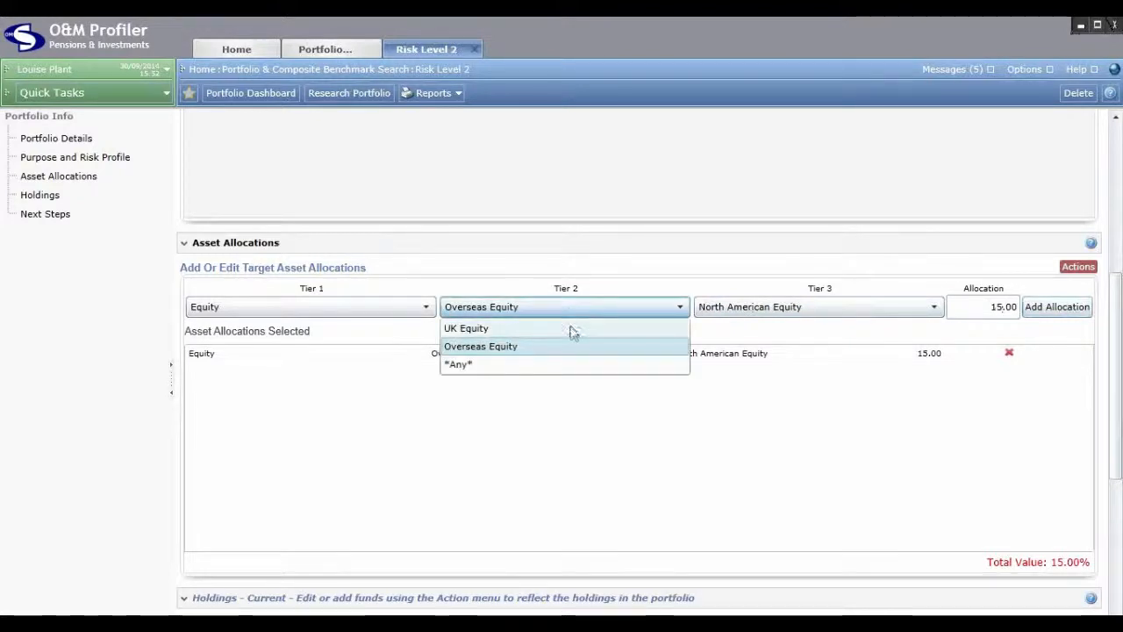
click(572, 329)
click(967, 307)
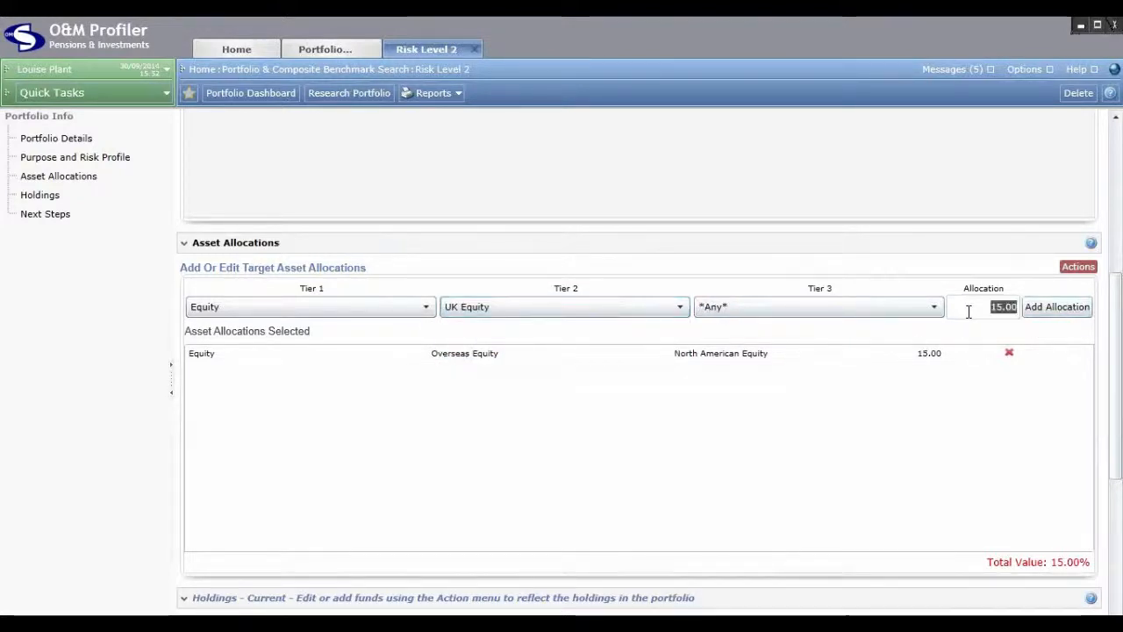
text(25)
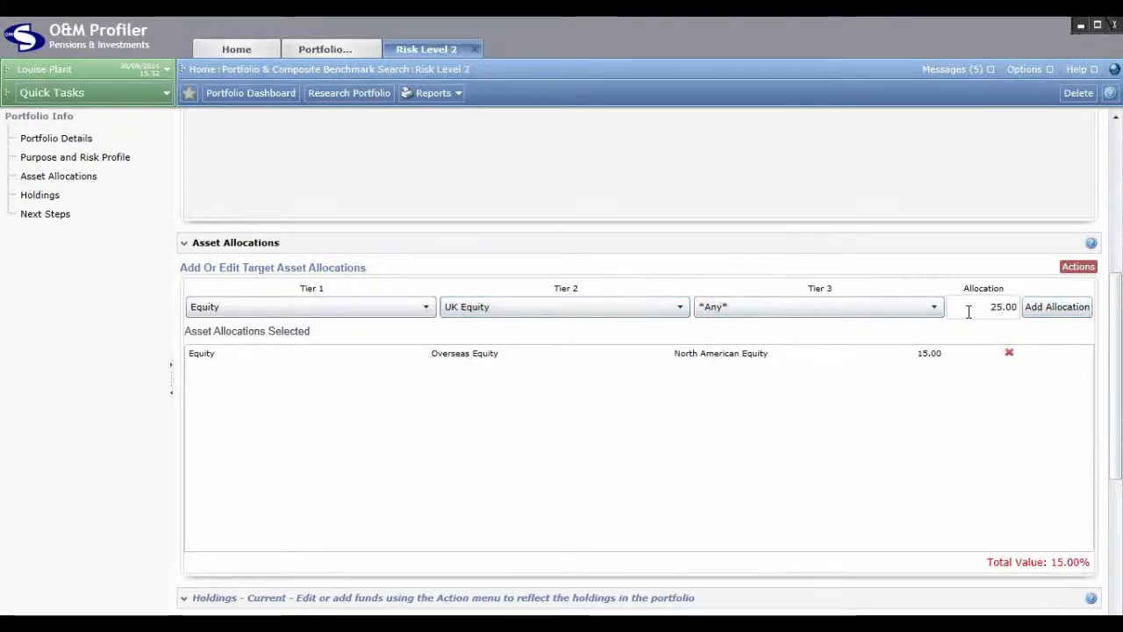
click(1056, 307)
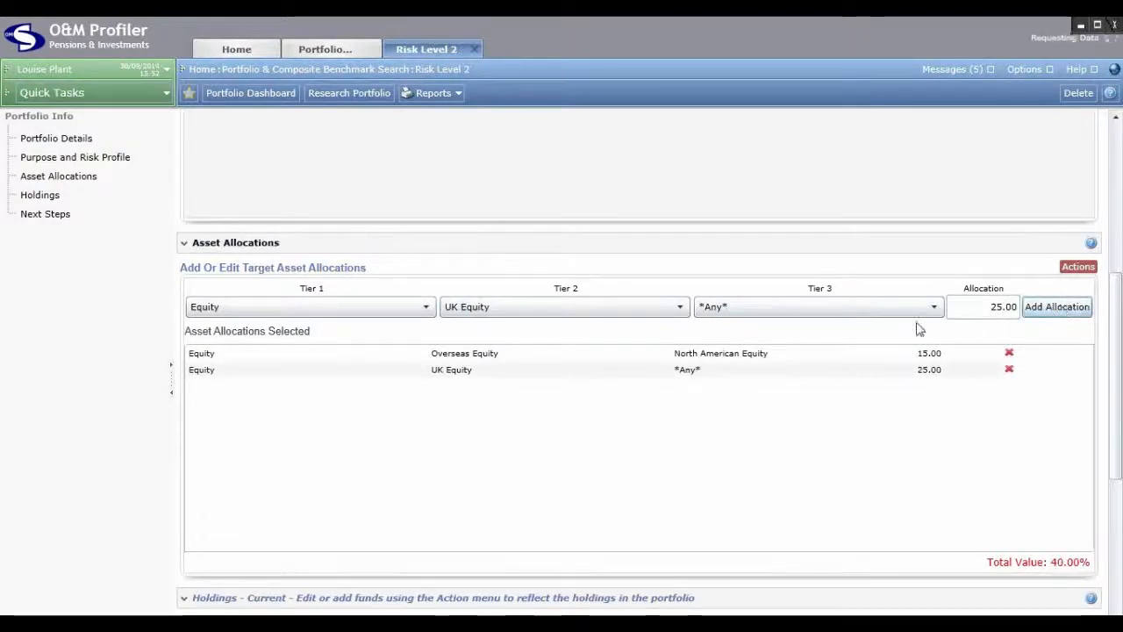
Step: Add a 40.00% target asset allocation for Fixed Interest with *Any* as its second tier
click(359, 312)
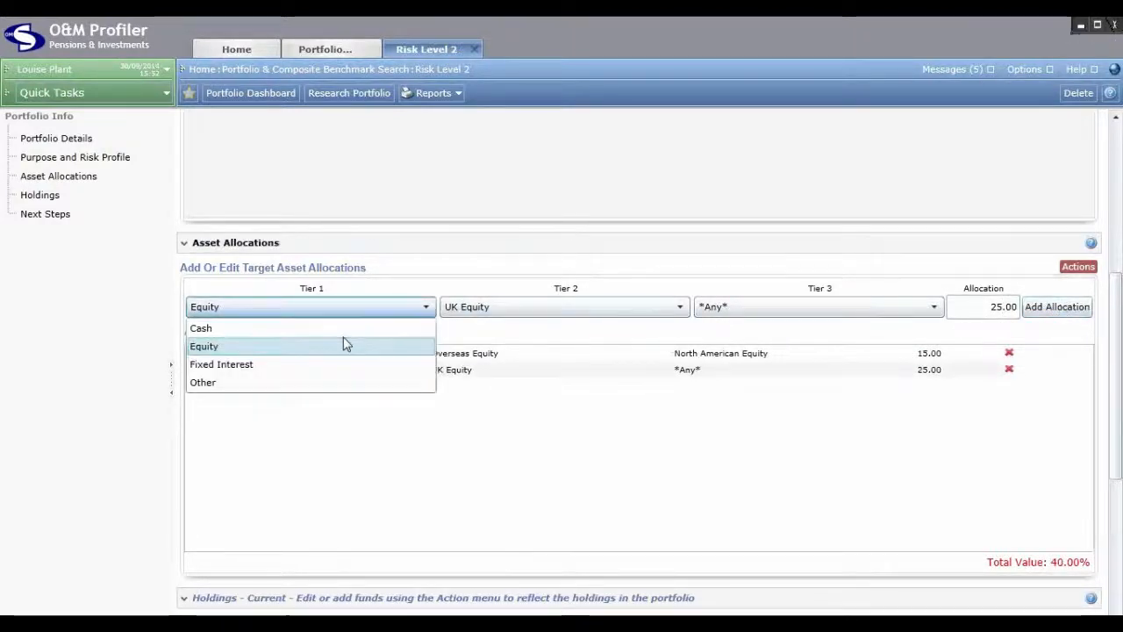
click(336, 364)
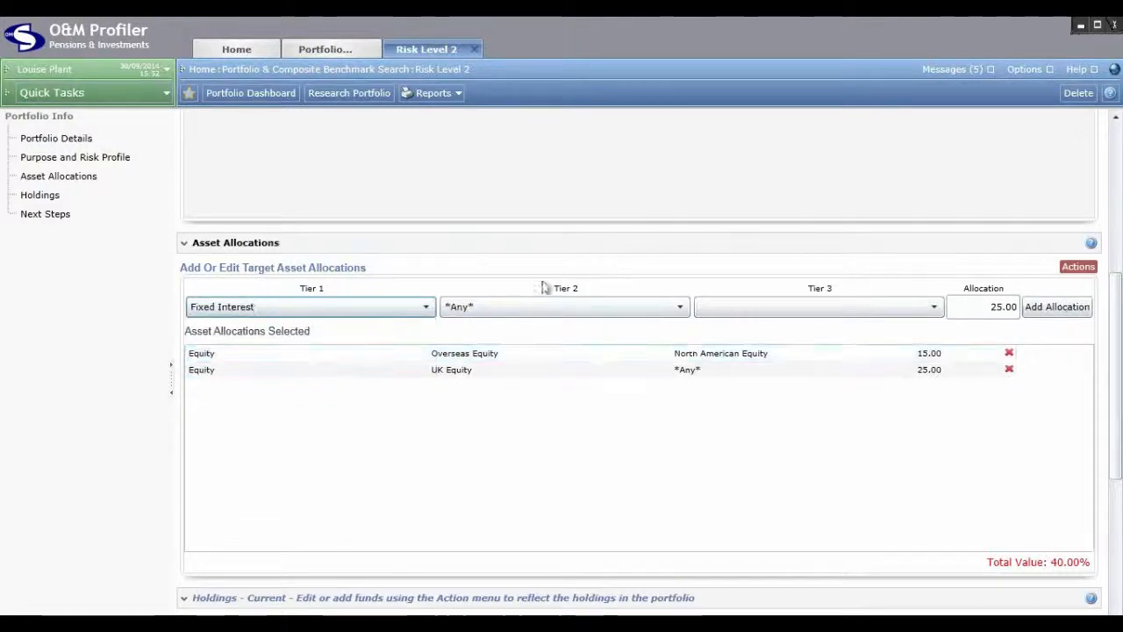
click(952, 308)
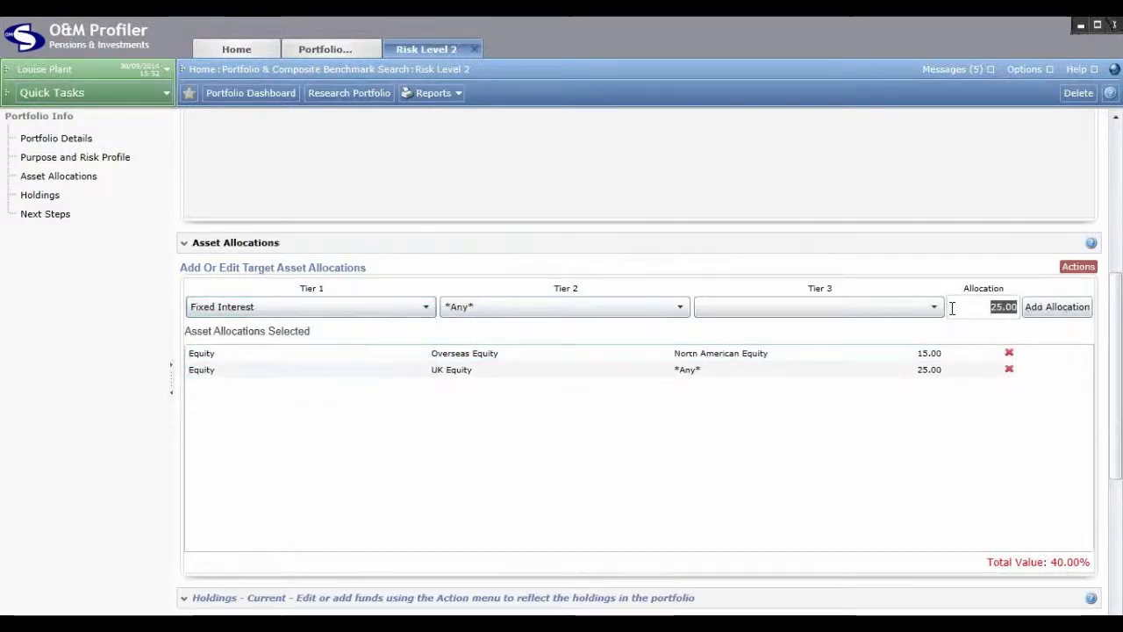
text(40)
click(1029, 315)
Step: Add a 20.00% target asset allocation for Cash, *Any*, and switch the asset allocations section to its chart view
click(401, 299)
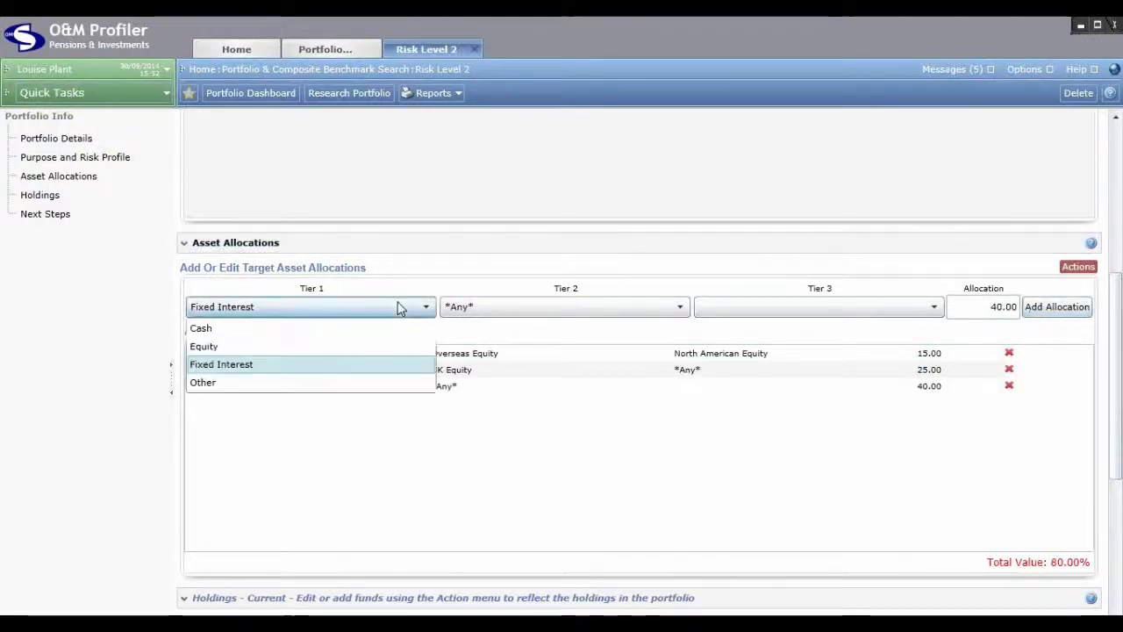
click(376, 330)
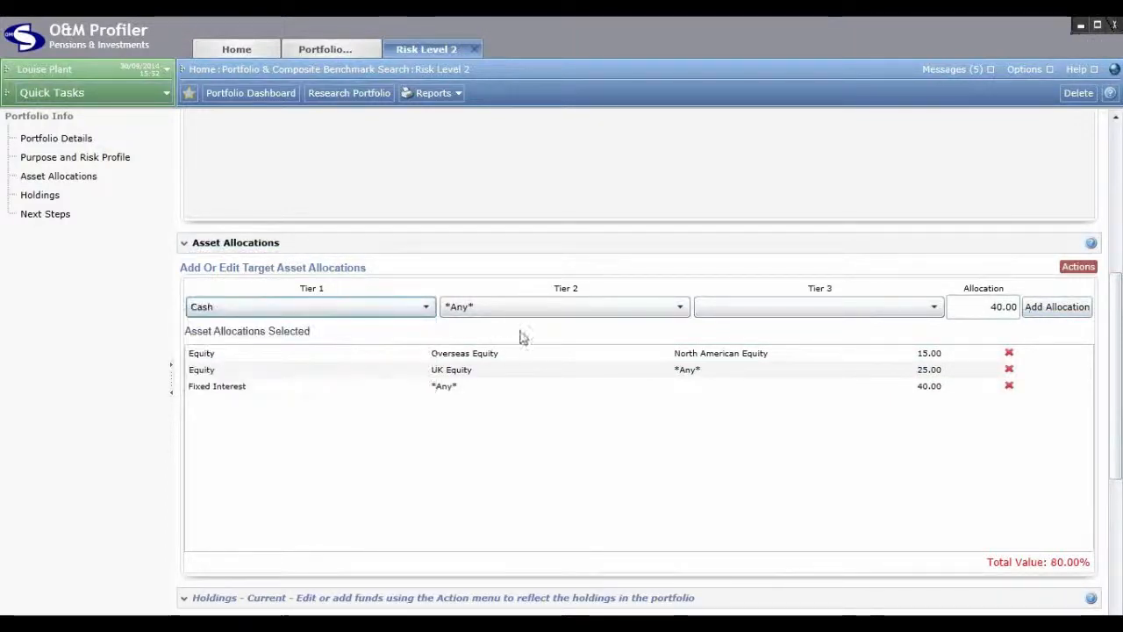
click(983, 311)
text(20)
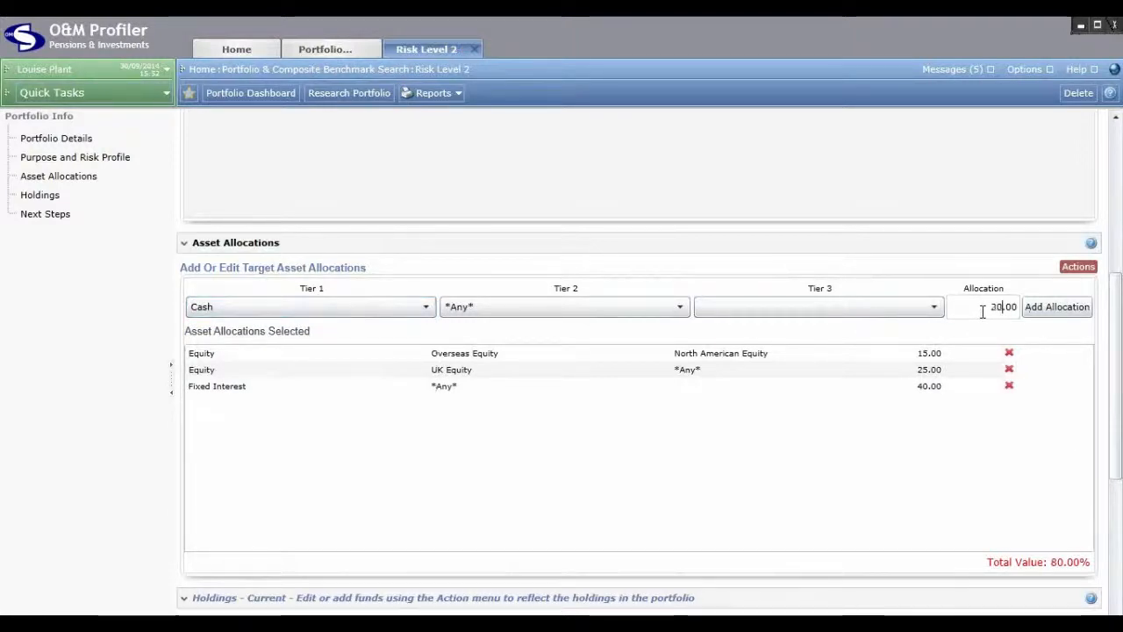
click(1063, 317)
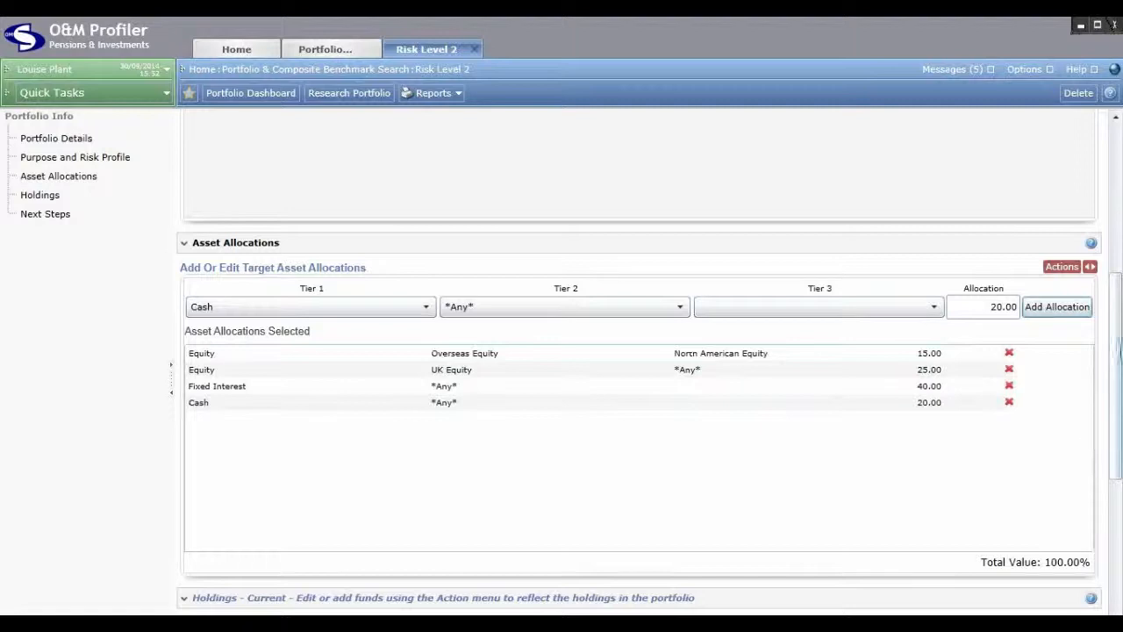
click(1089, 266)
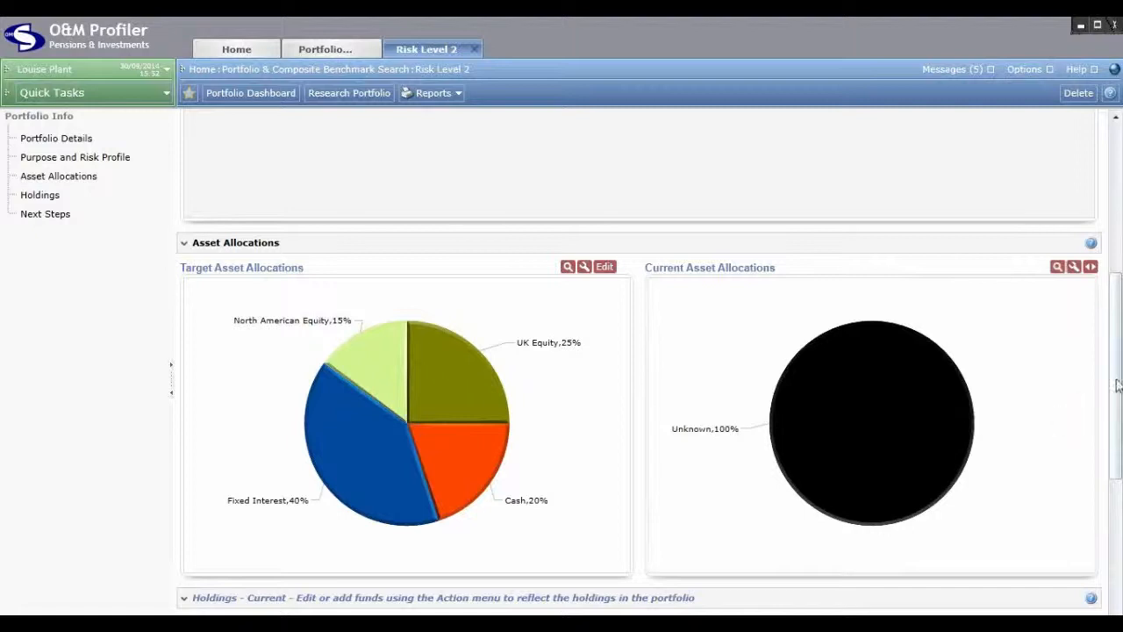
Step: Start adding a fund to the portfolio's current holdings and search for the fund with code 31285785
scroll(1119, 384, down, 3)
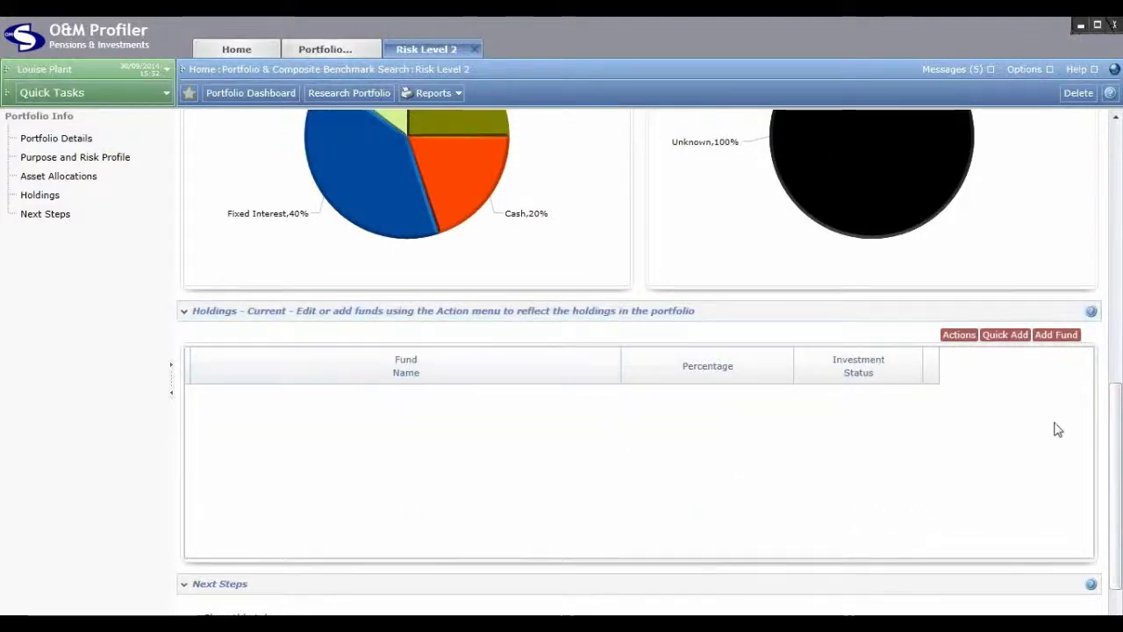
click(1061, 338)
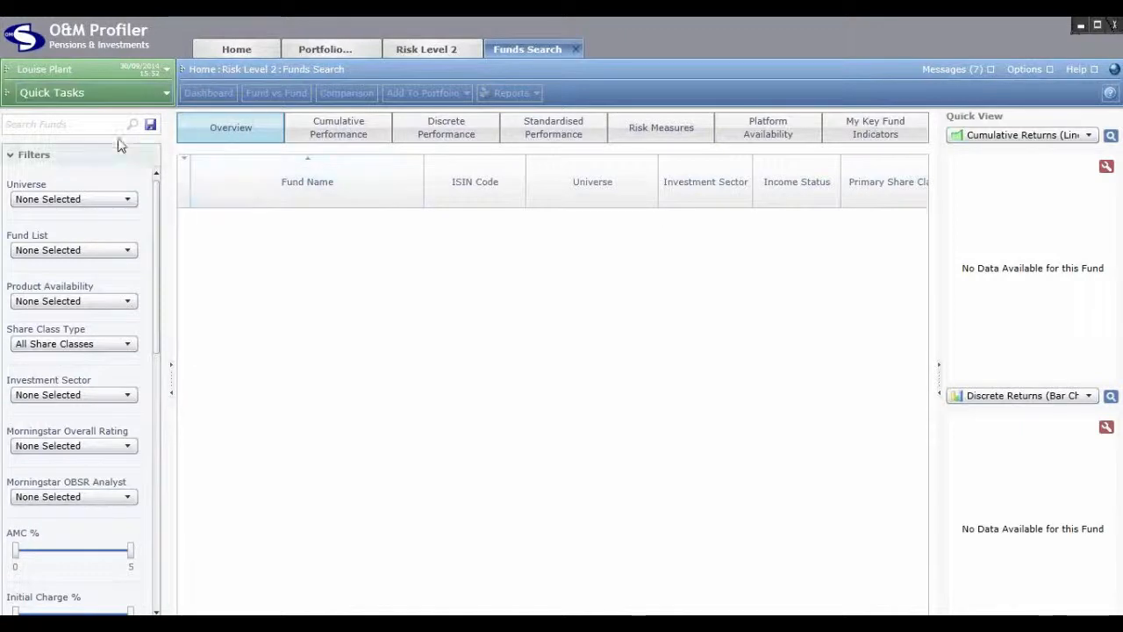
click(75, 127)
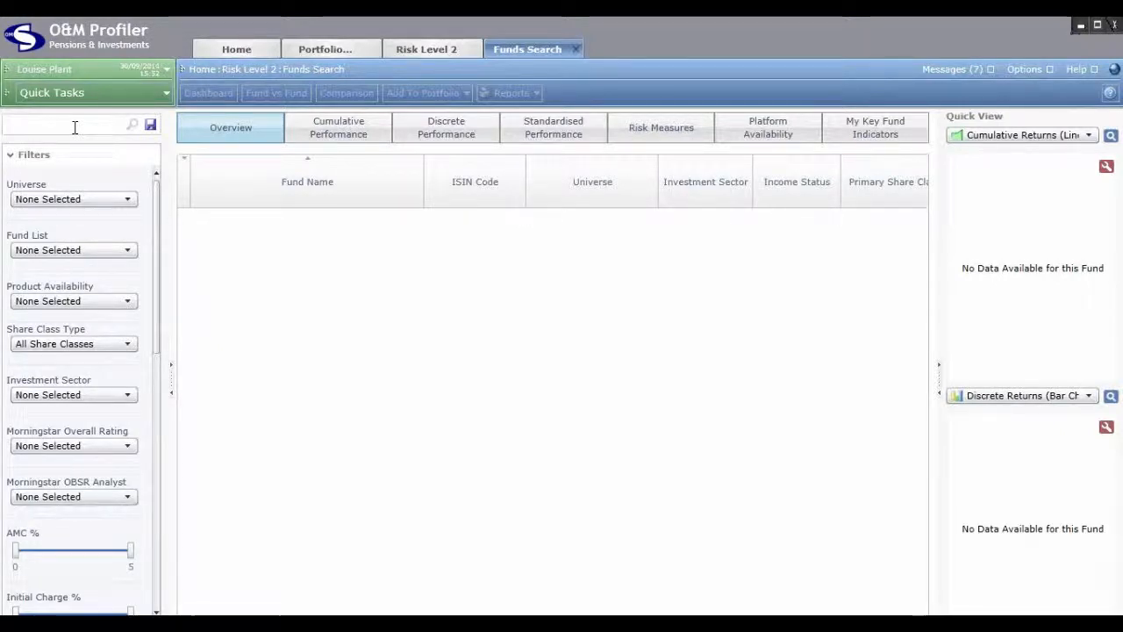
text(31)
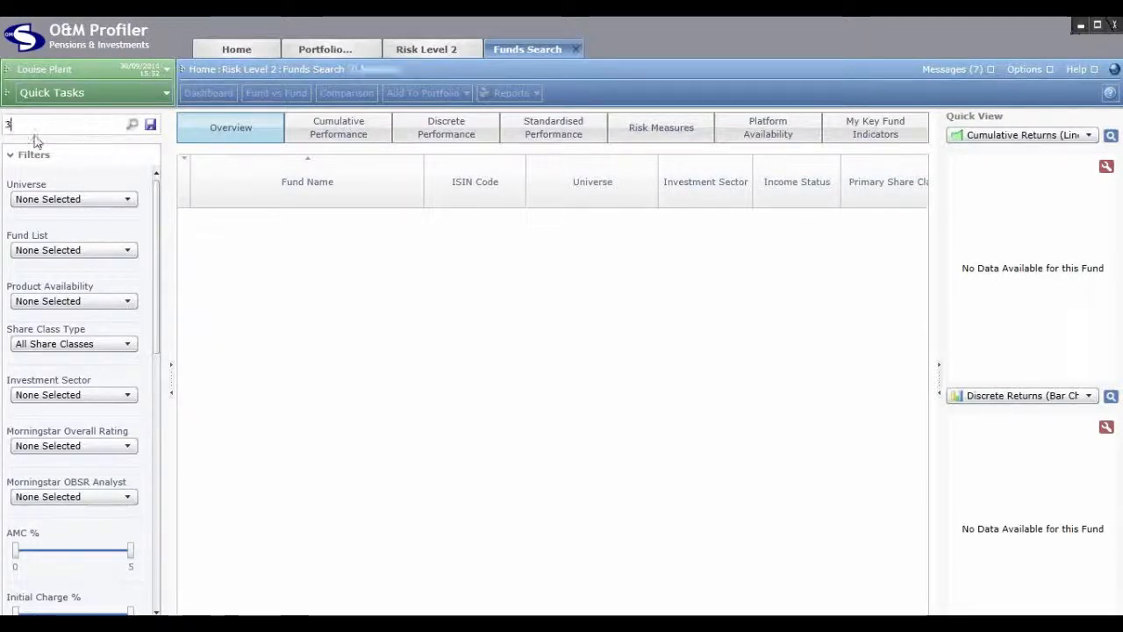
text(2)
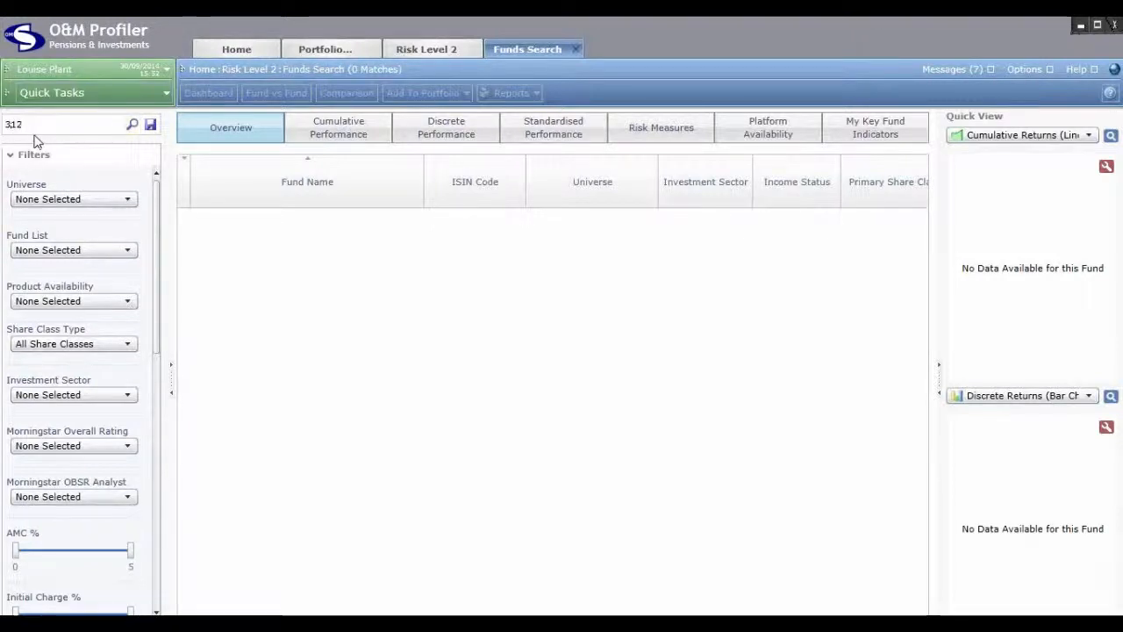
text(85785)
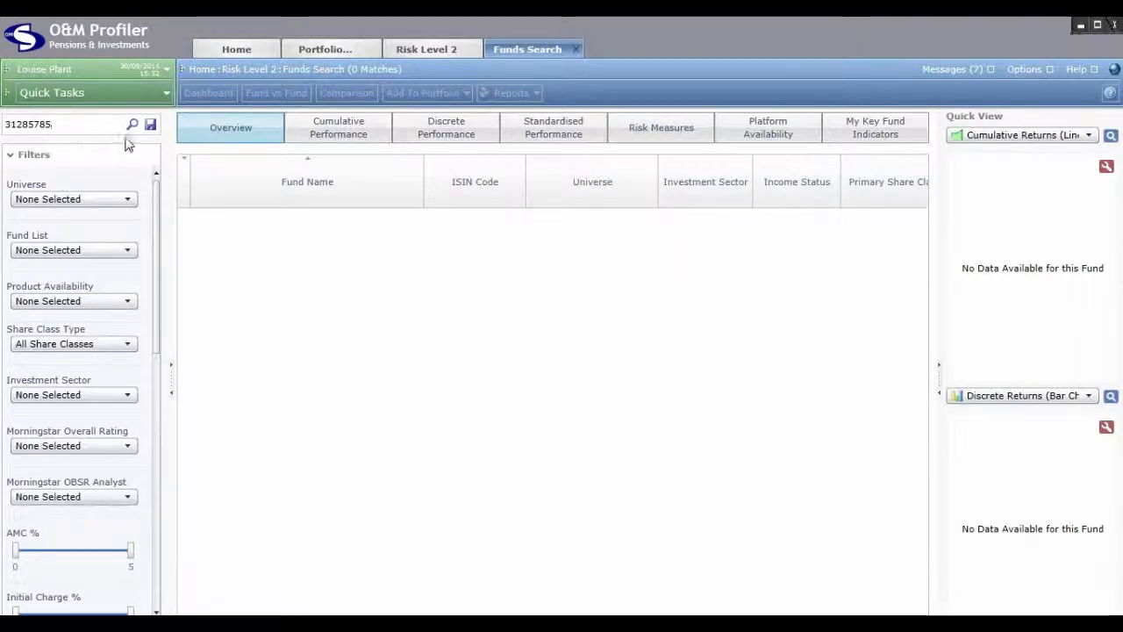
click(131, 129)
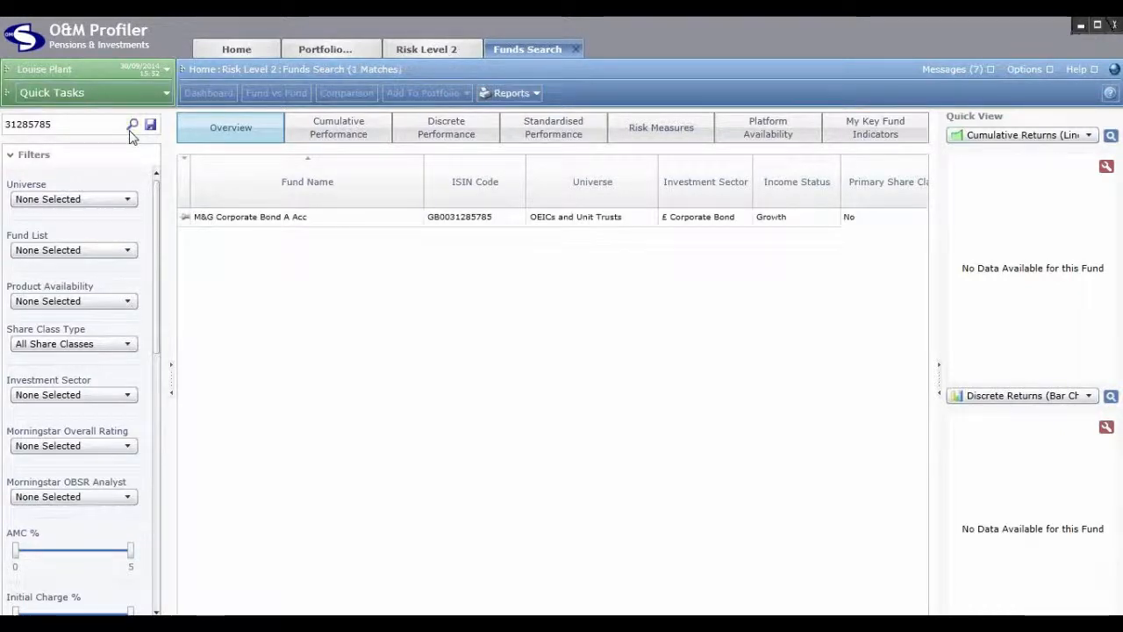
Step: Select the M&G Corporate Bond A Acc fund and pin it in the results list
click(258, 221)
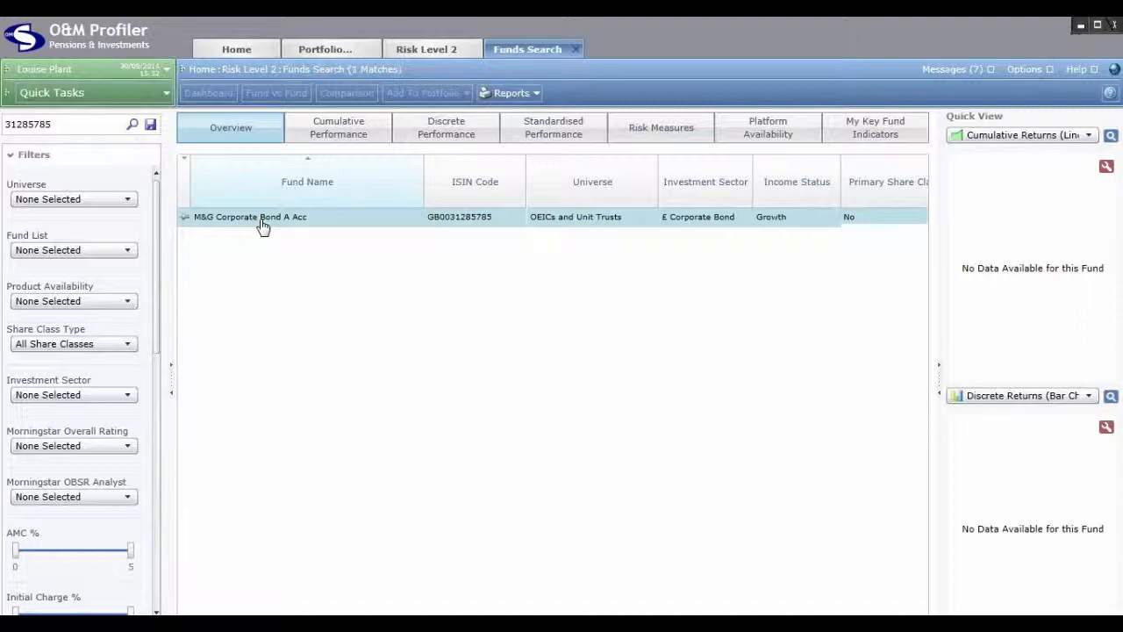
click(261, 225)
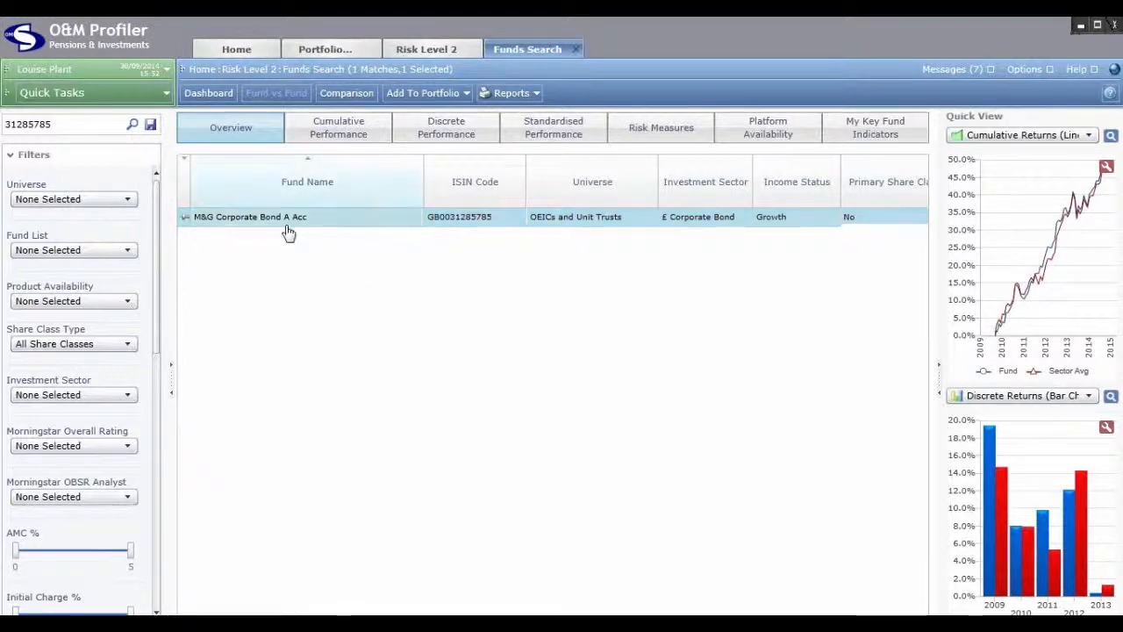
click(185, 220)
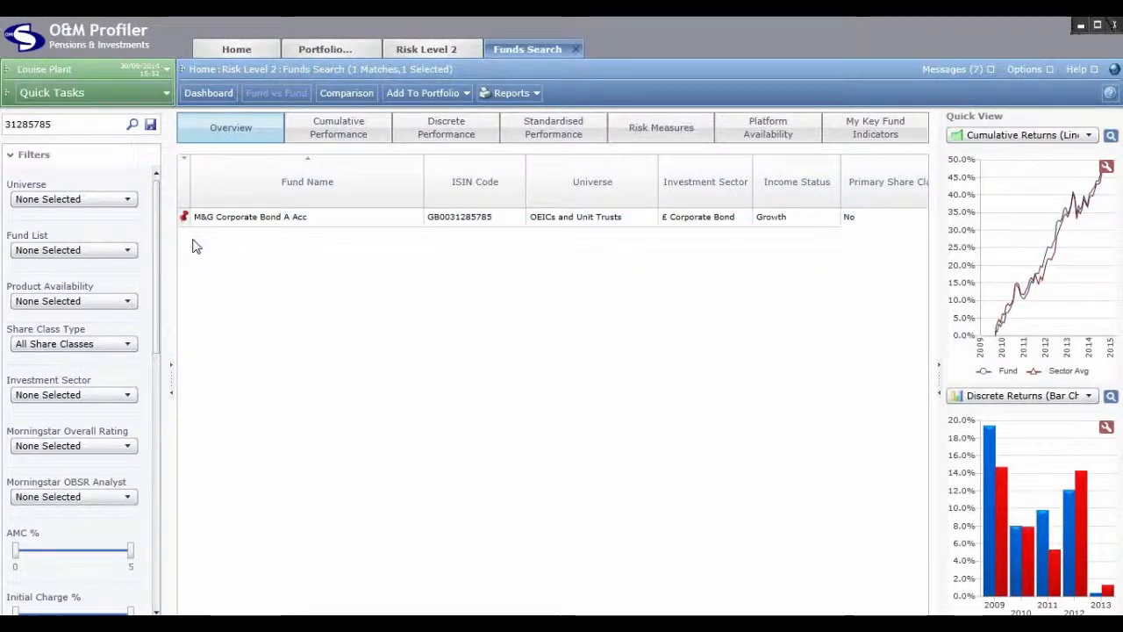
Step: Replace the fund search term with code 3863353 and run the search
click(71, 127)
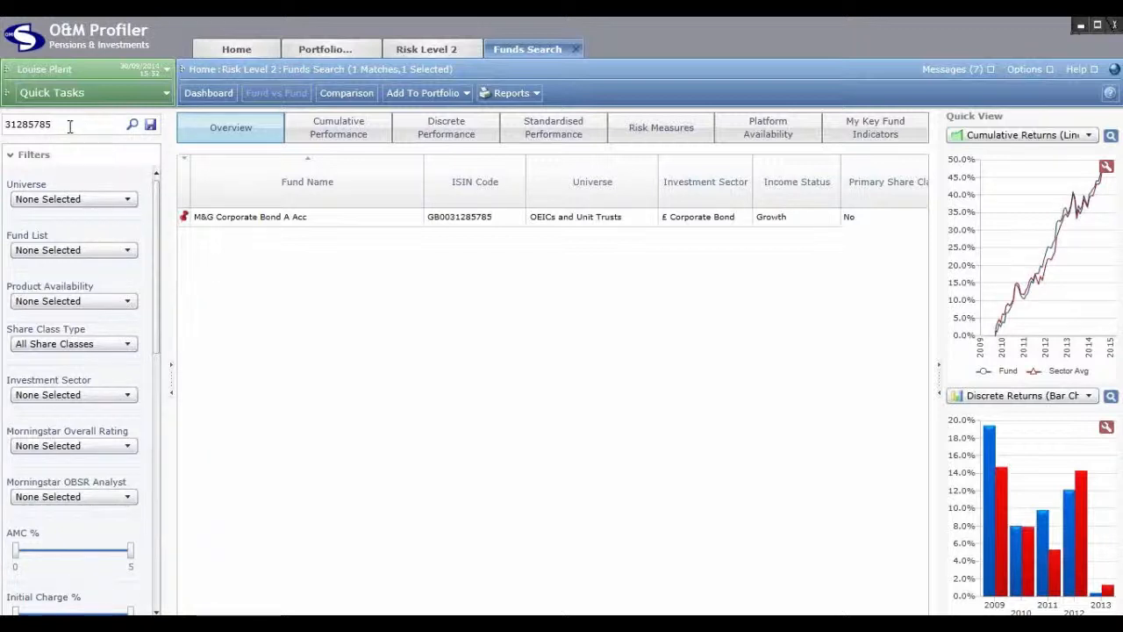
key(BackSpace)
key(BackSpace)
key(BackSpace)
key(BackSpace)
key(BackSpace)
key(BackSpace)
key(BackSpace)
text(386)
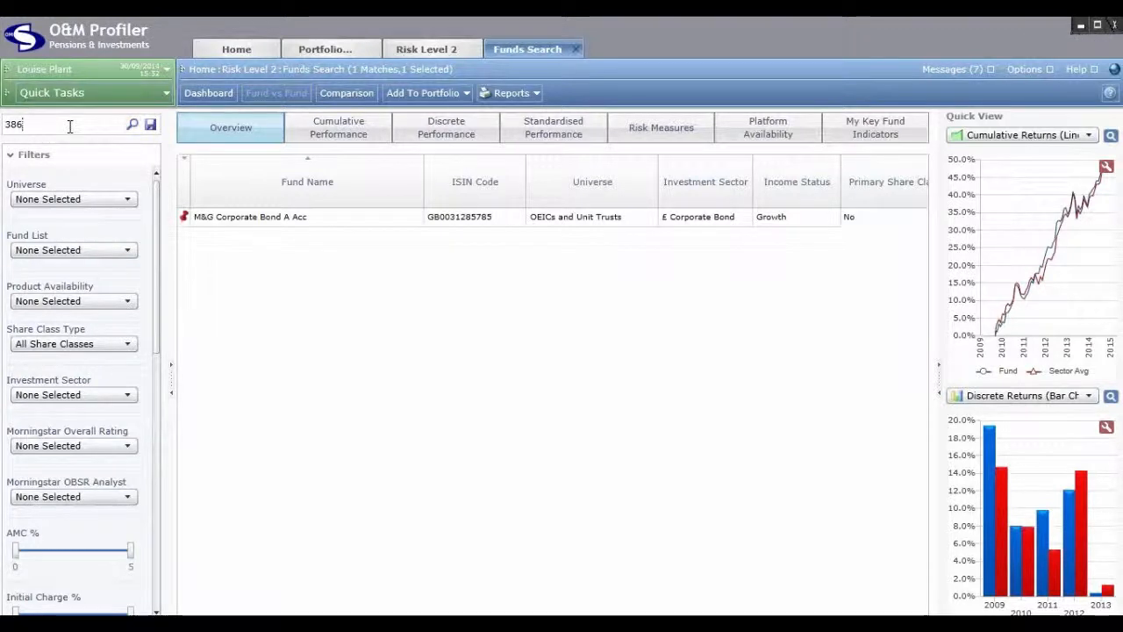
text(3353)
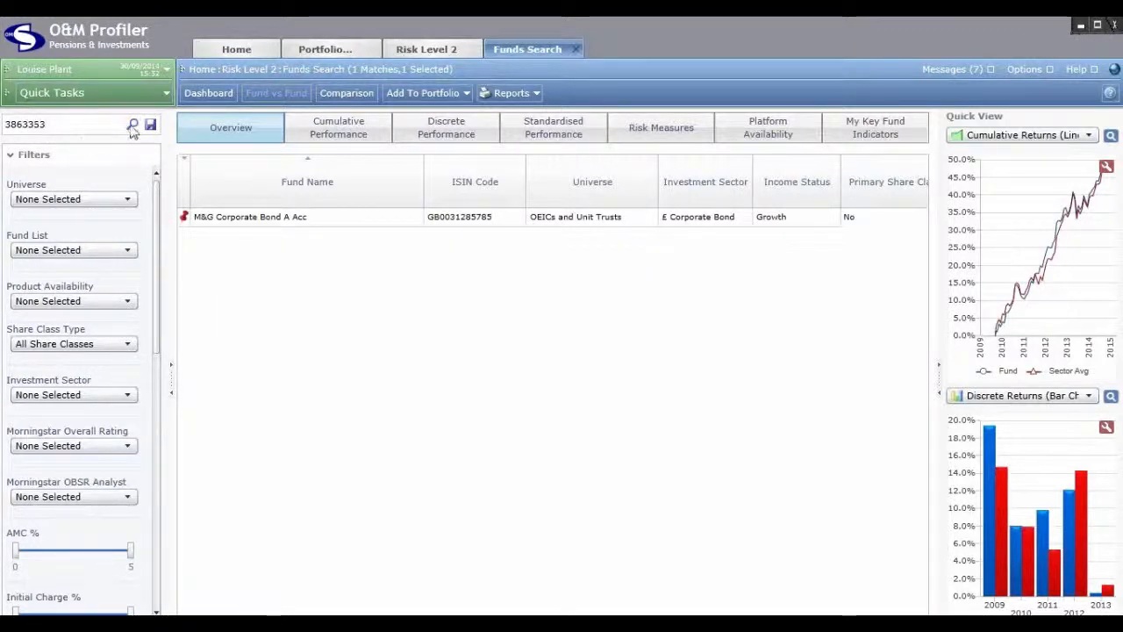
click(134, 125)
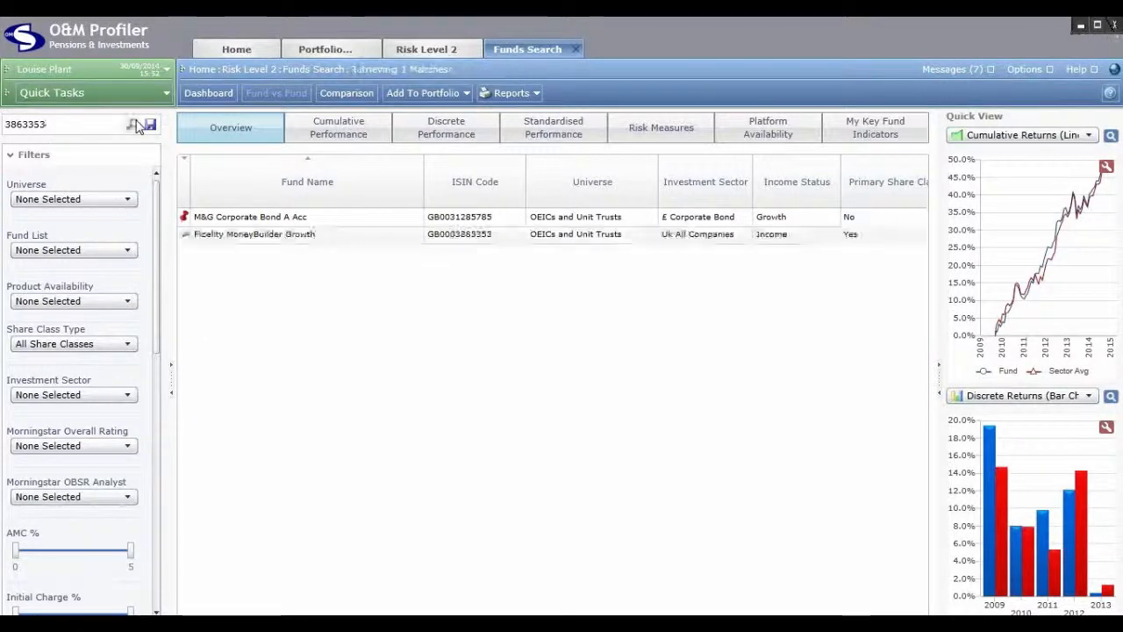
Step: Multi-select the M&G Corporate Bond A Acc and Fidelity MoneyBuilder Growth funds and add them to the Risk Level 2 portfolio
click(414, 239)
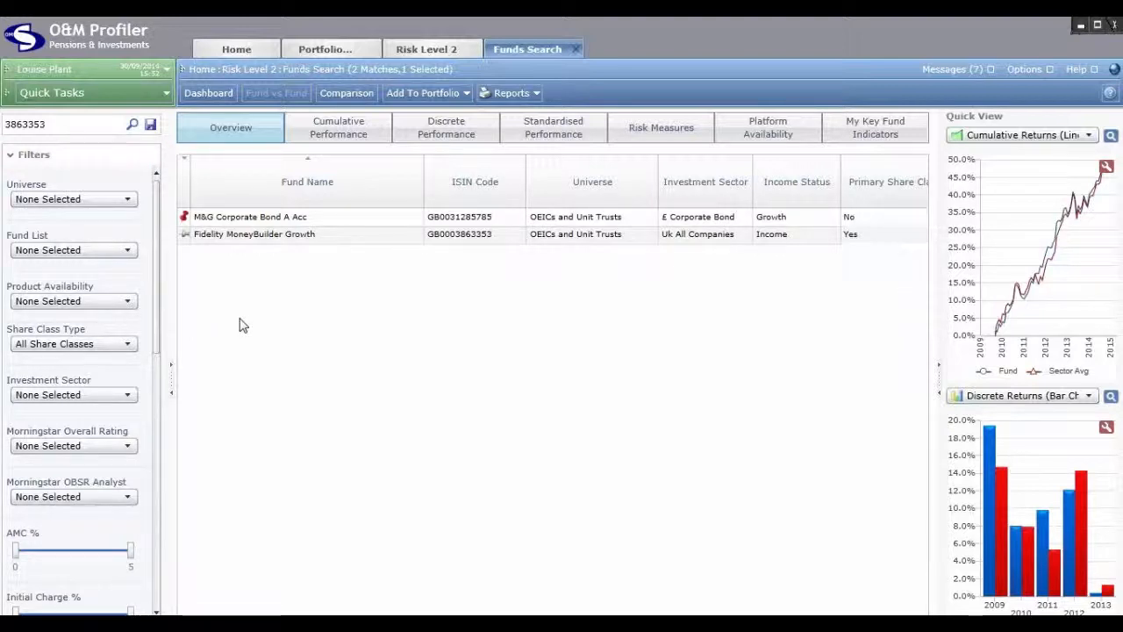
click(285, 236)
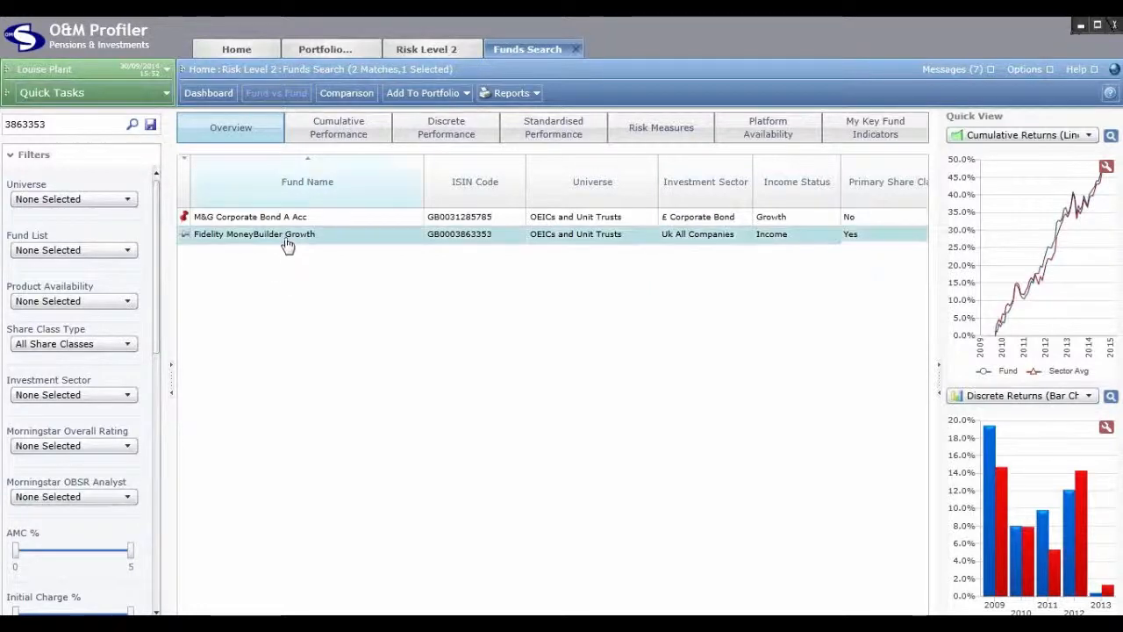
right_click(289, 243)
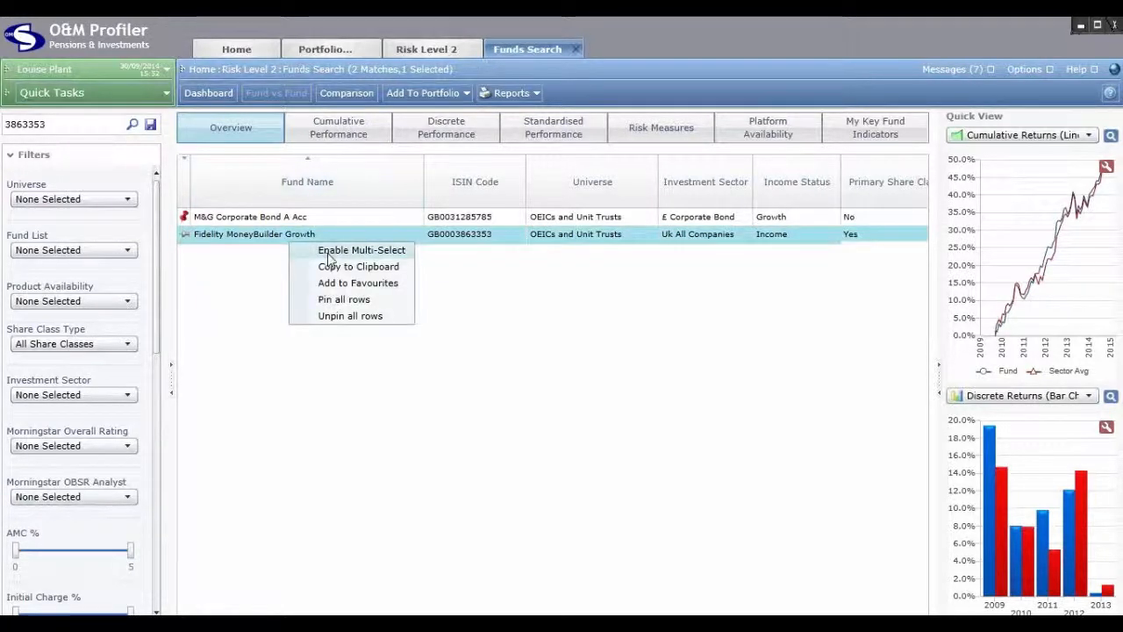
click(279, 239)
click(278, 222)
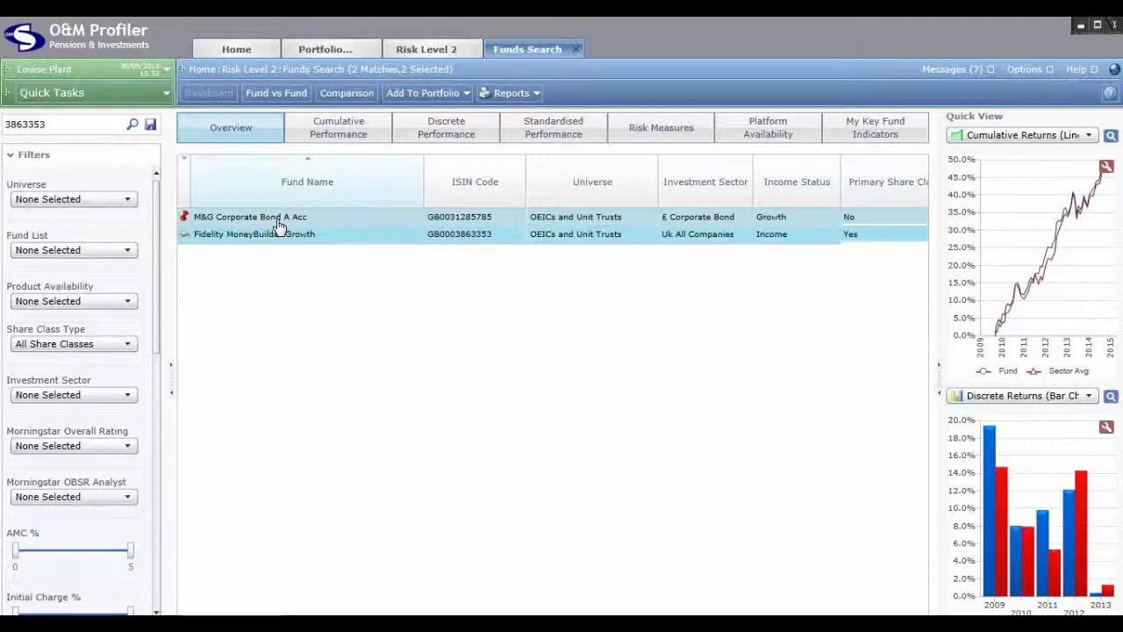
click(455, 93)
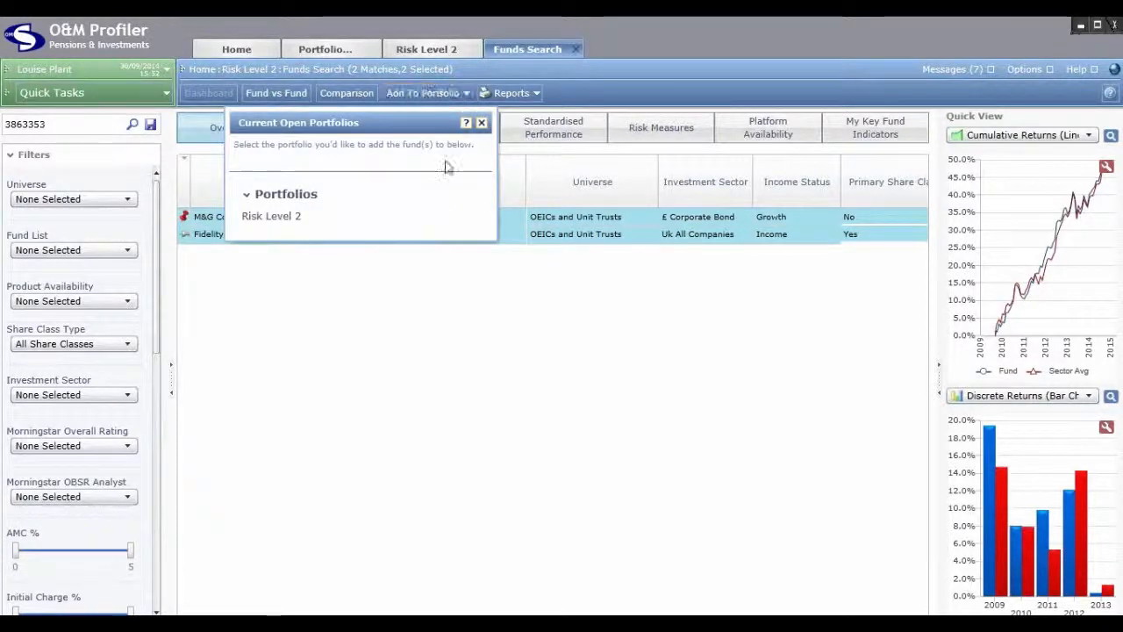
click(279, 217)
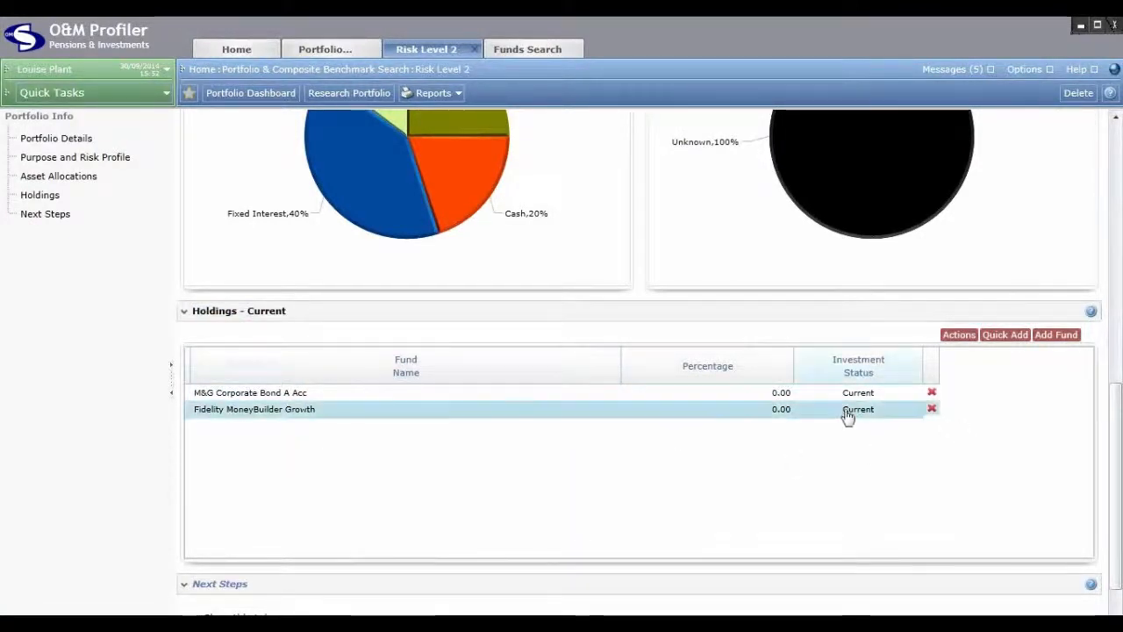
Step: Set the M&G Corporate Bond A Acc holding's percentage to 50.00
click(764, 393)
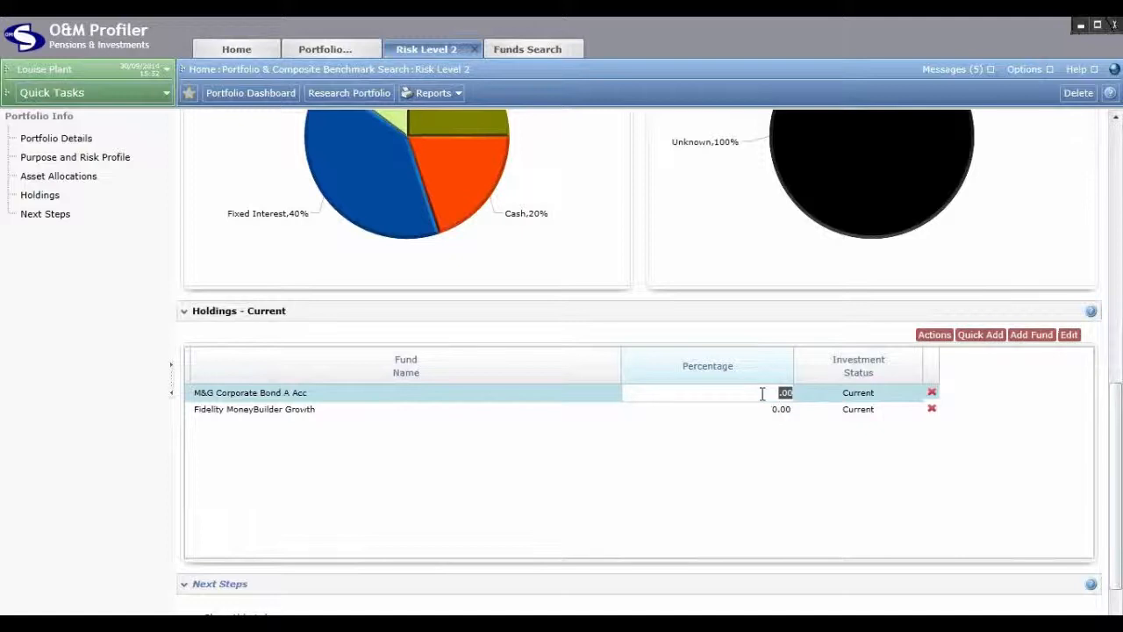
text(50)
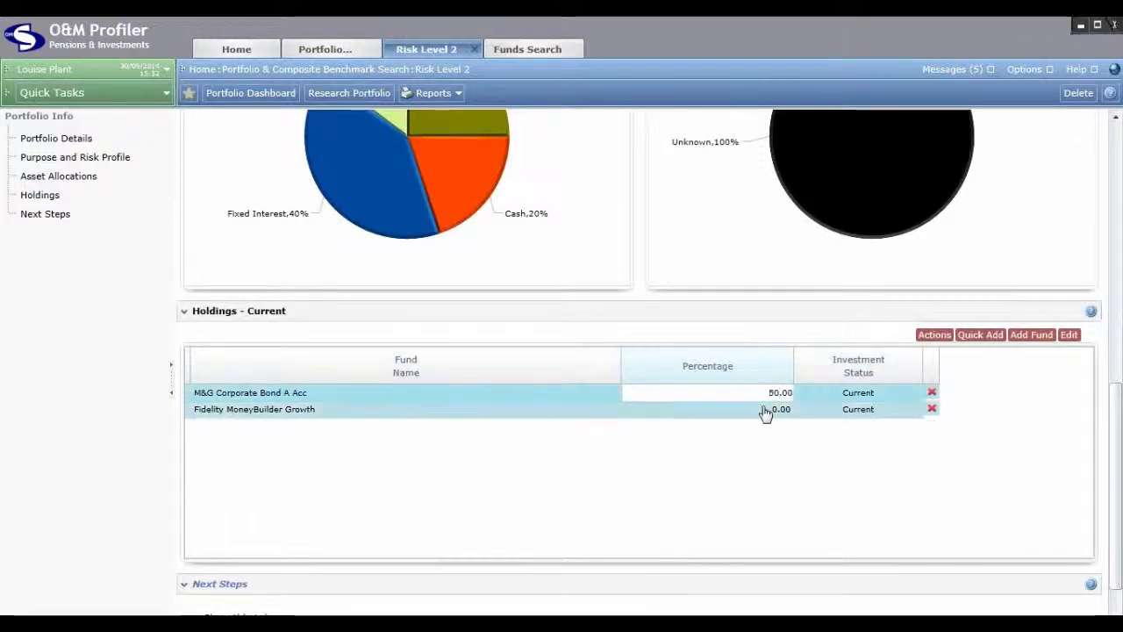
click(765, 411)
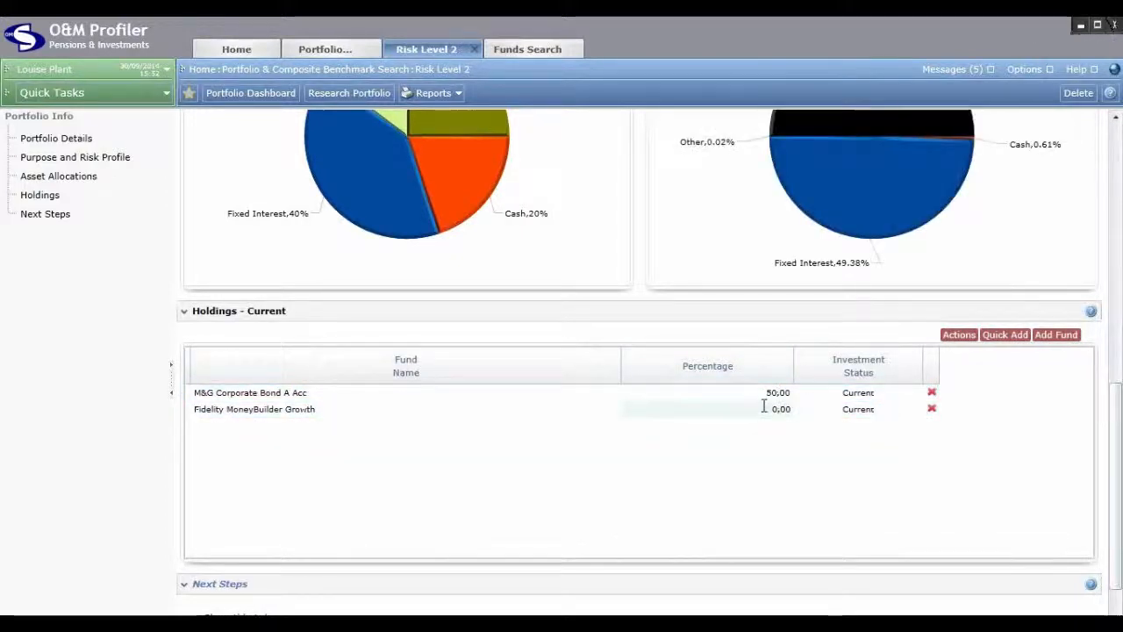
Step: Set the Fidelity MoneyBuilder Growth holding's percentage to 50.00
click(769, 413)
text(50.00)
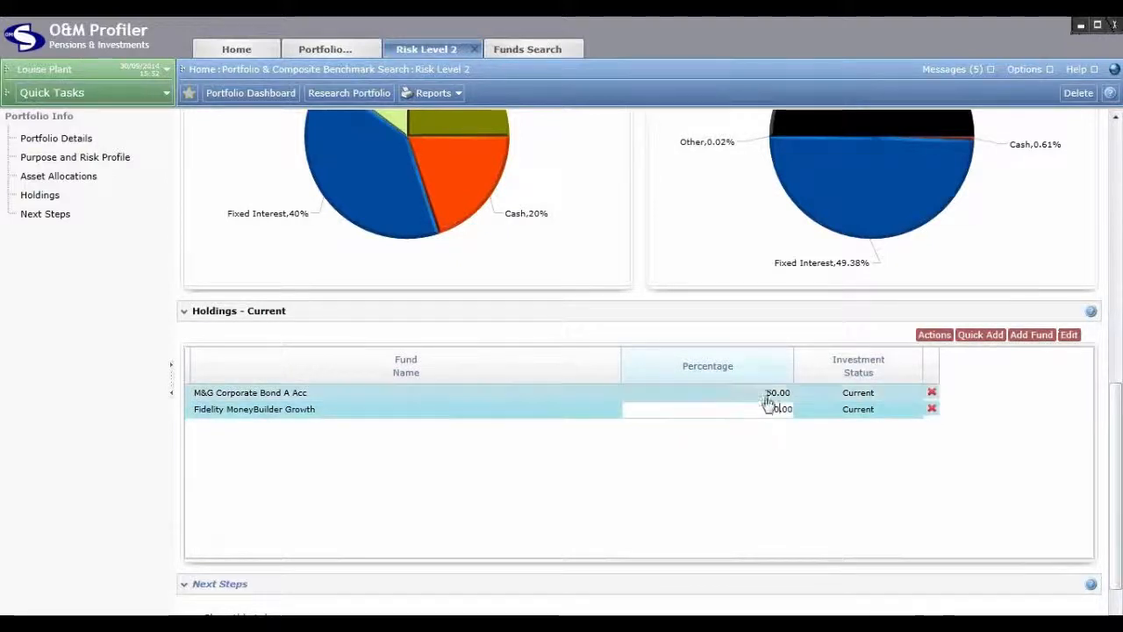
click(769, 395)
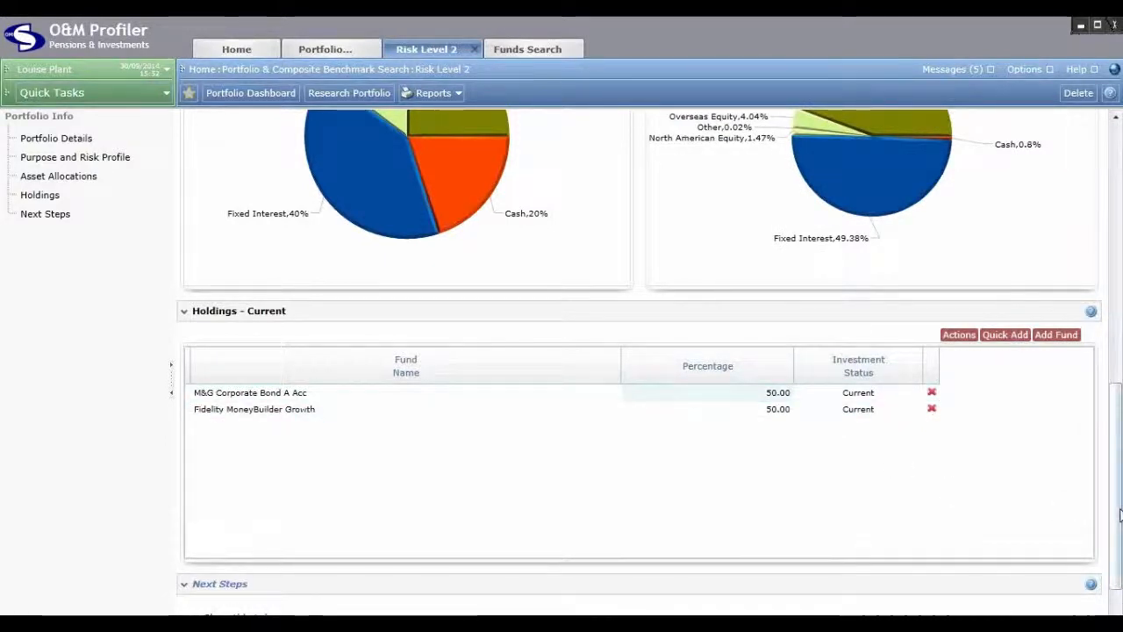
Step: Compare the target and current asset allocations using the variance chart, and return to the Current Asset Allocations pie chart
scroll(1120, 516, up, 3)
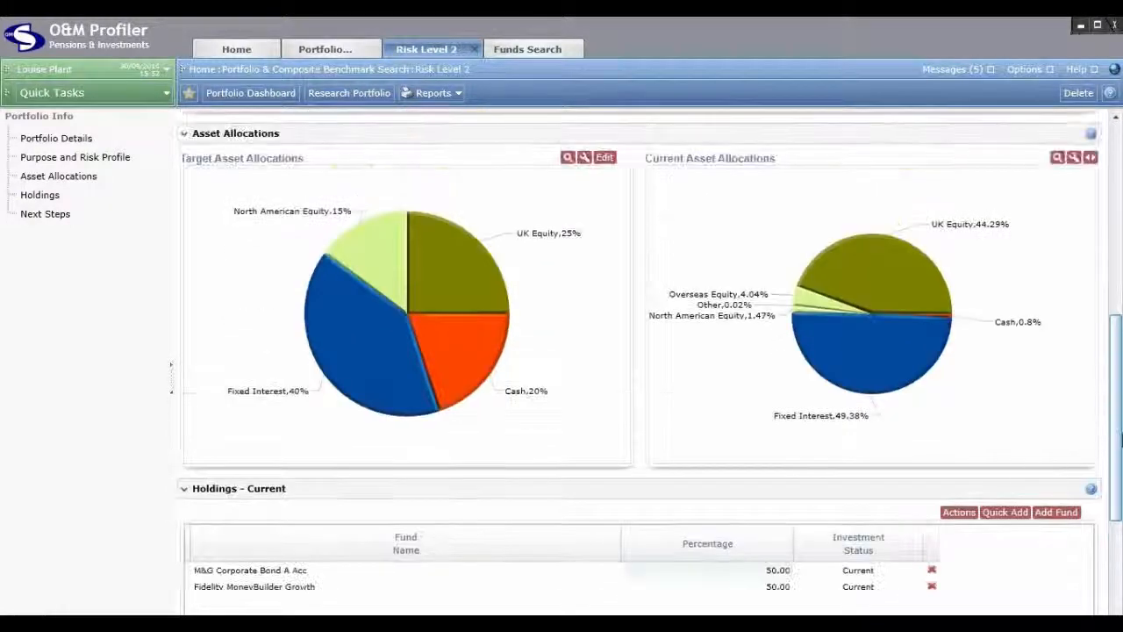
drag(1121, 440, 1121, 426)
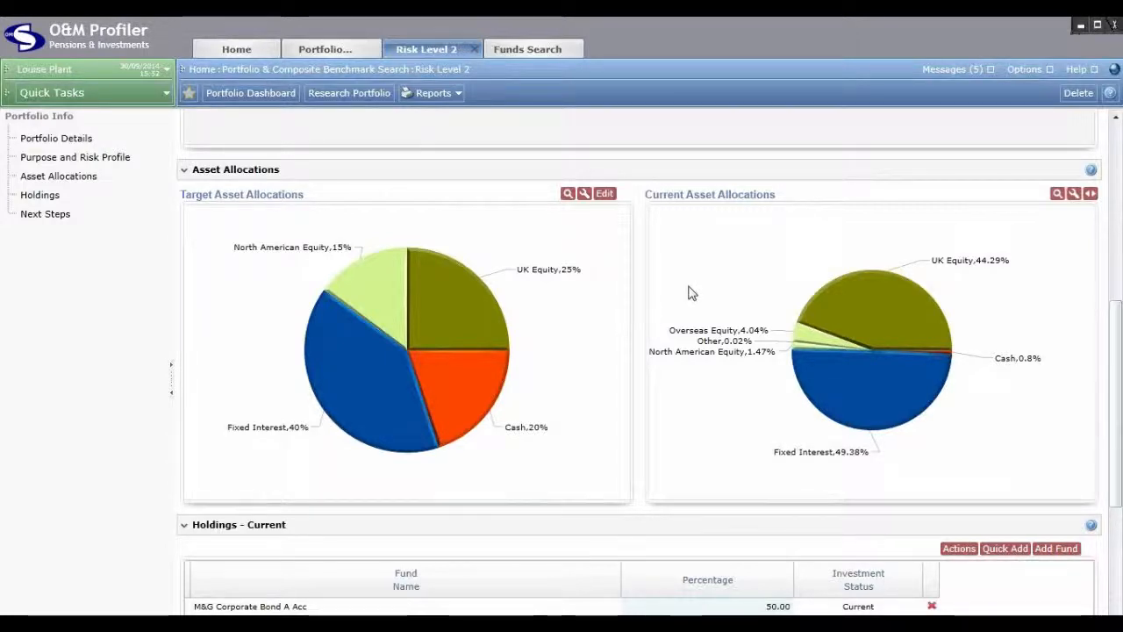
click(1090, 196)
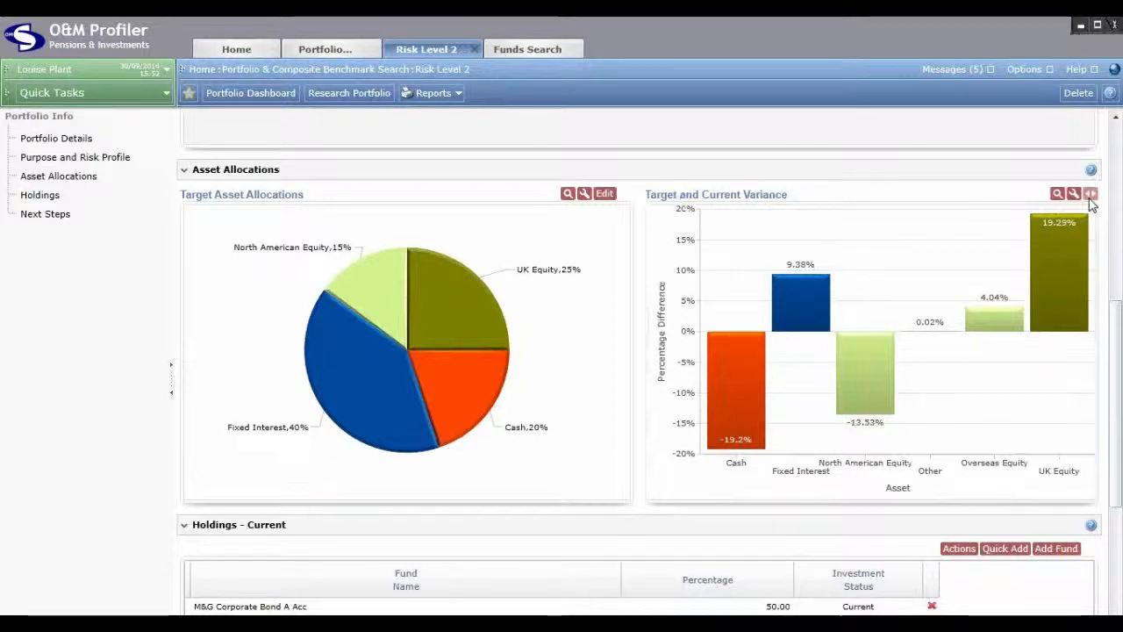
click(1090, 196)
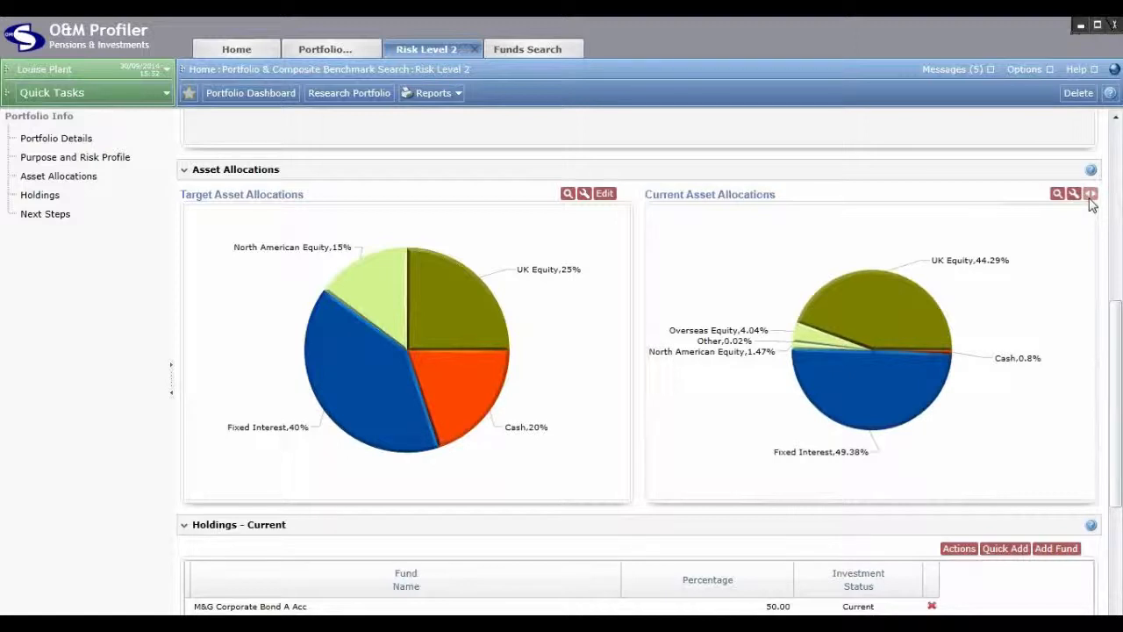
Step: View the list of reports available for the Risk Level 2 portfolio and close it
click(454, 94)
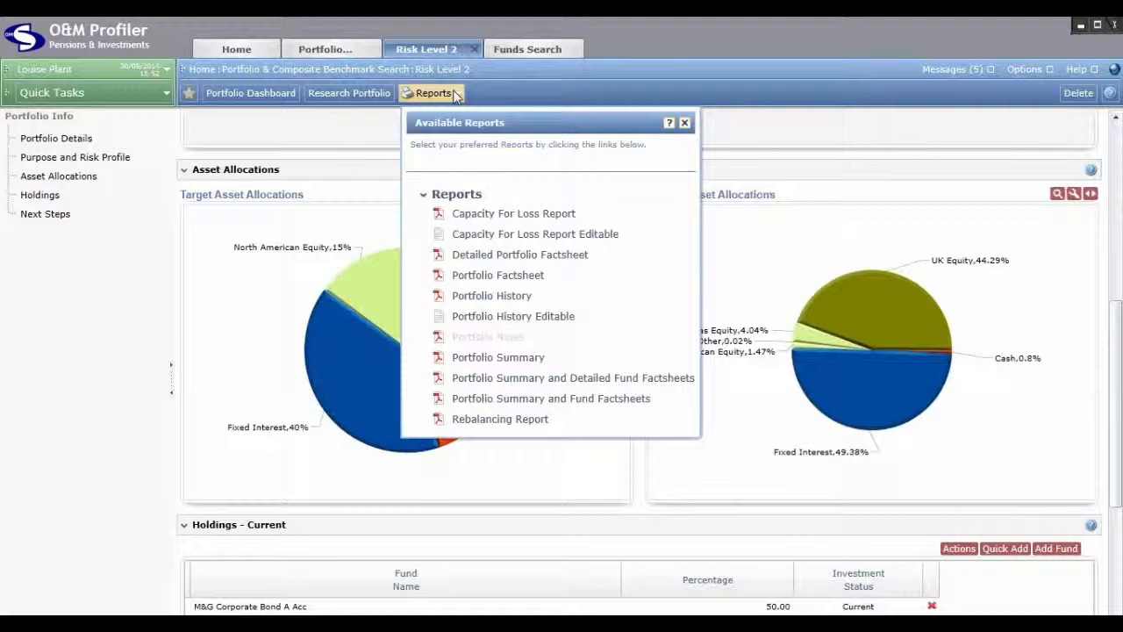
click(685, 122)
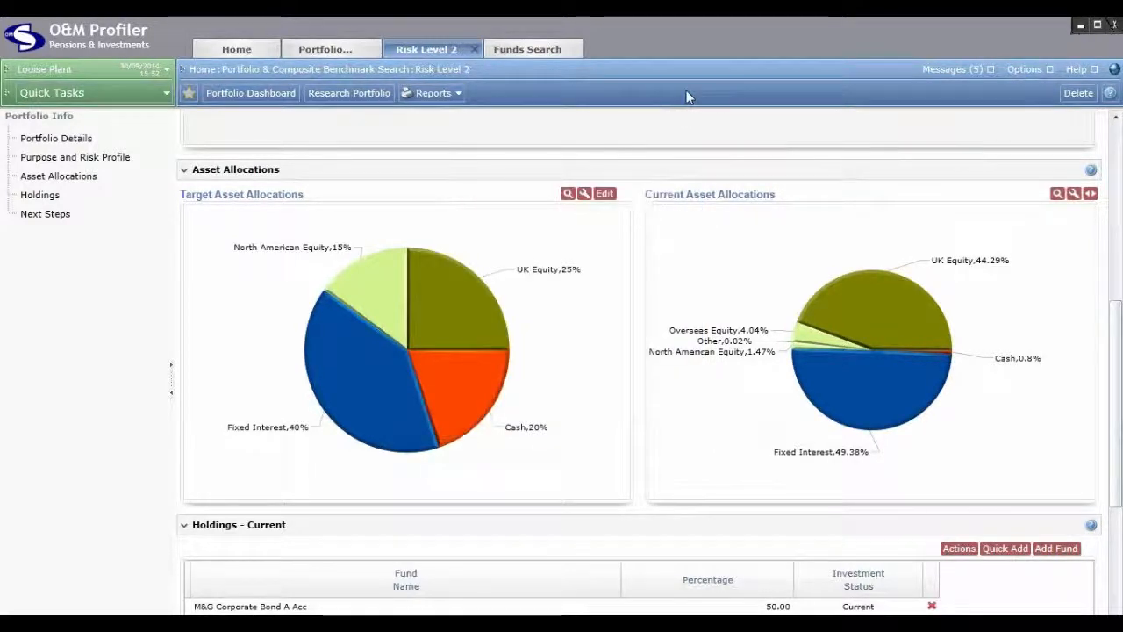